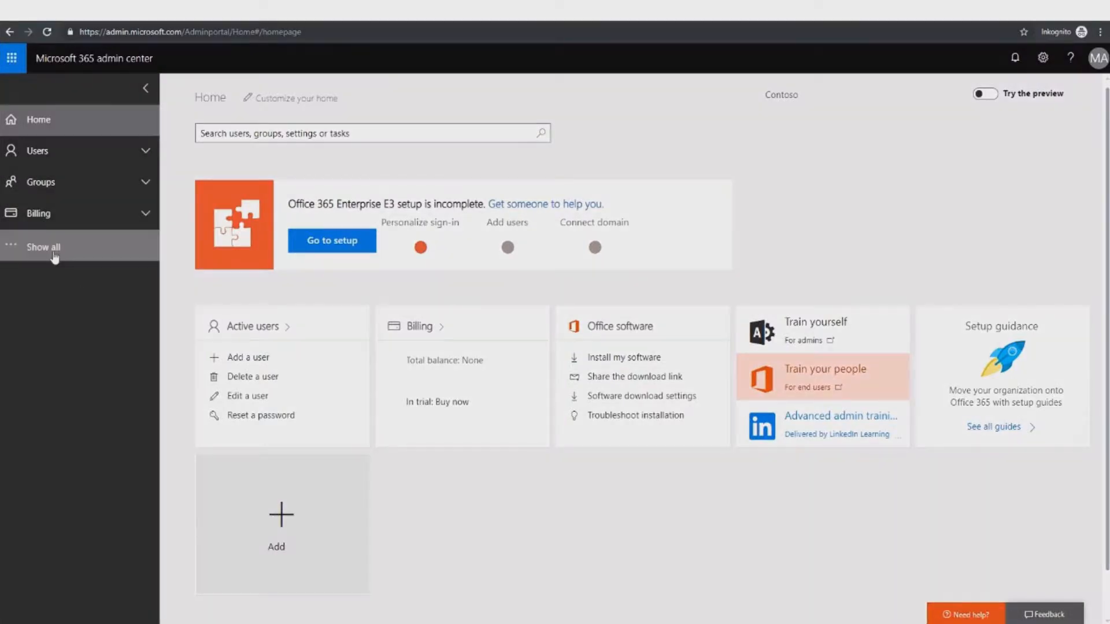
Step: Expand the full admin navigation and choose SharePoint under Admin centers
click(55, 252)
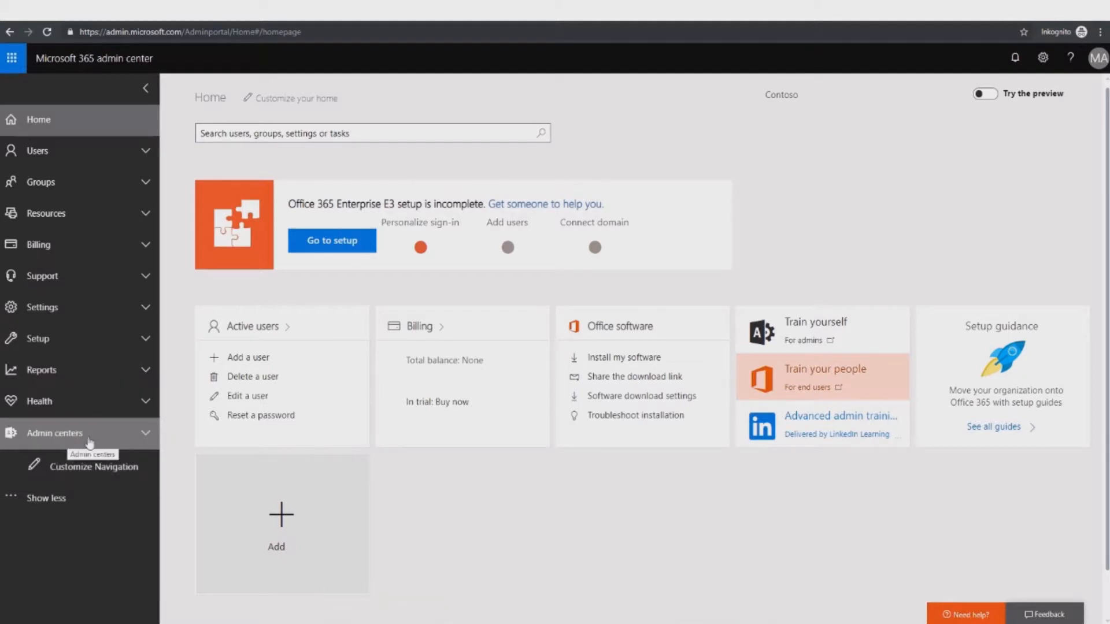
click(68, 439)
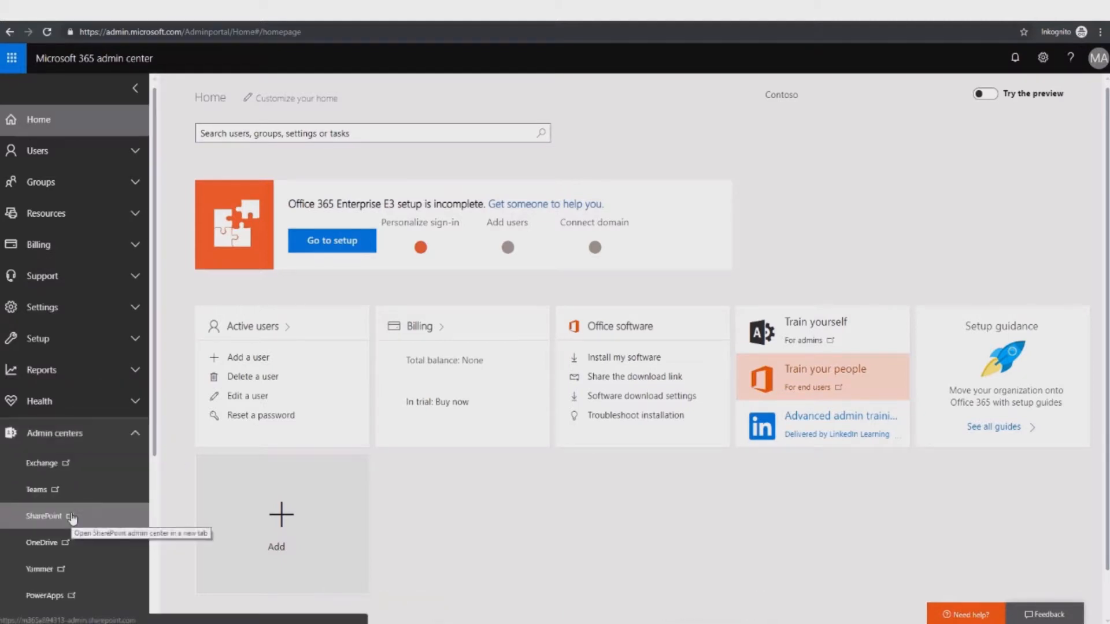
click(72, 518)
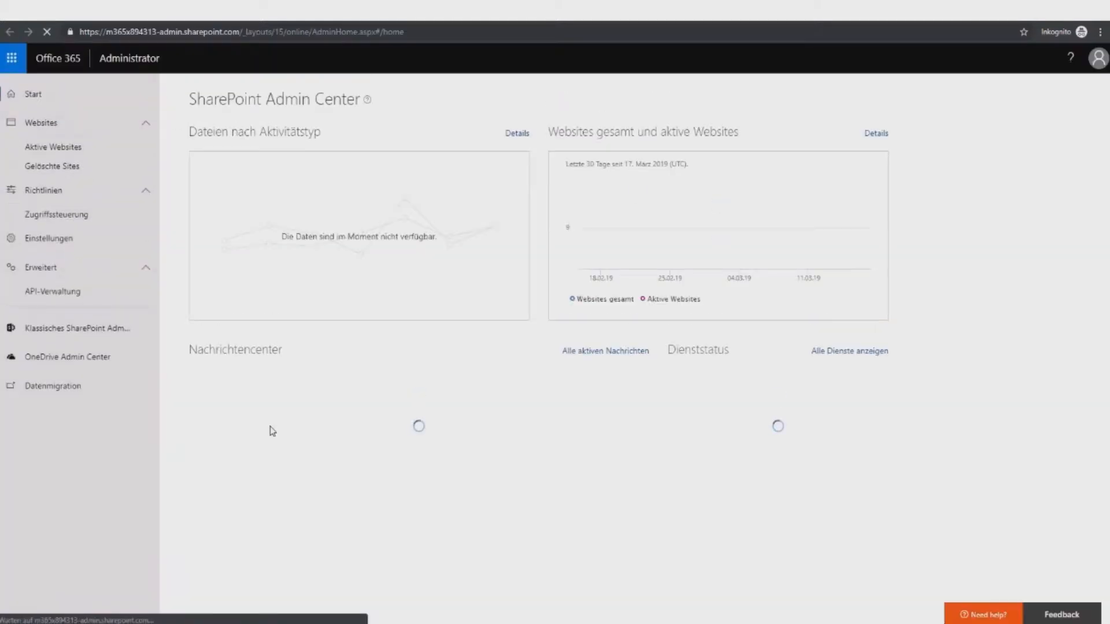
Step: Go to API-Verwaltung, dismiss the Azure AD notice, and follow the Katalog erstellen link
click(70, 295)
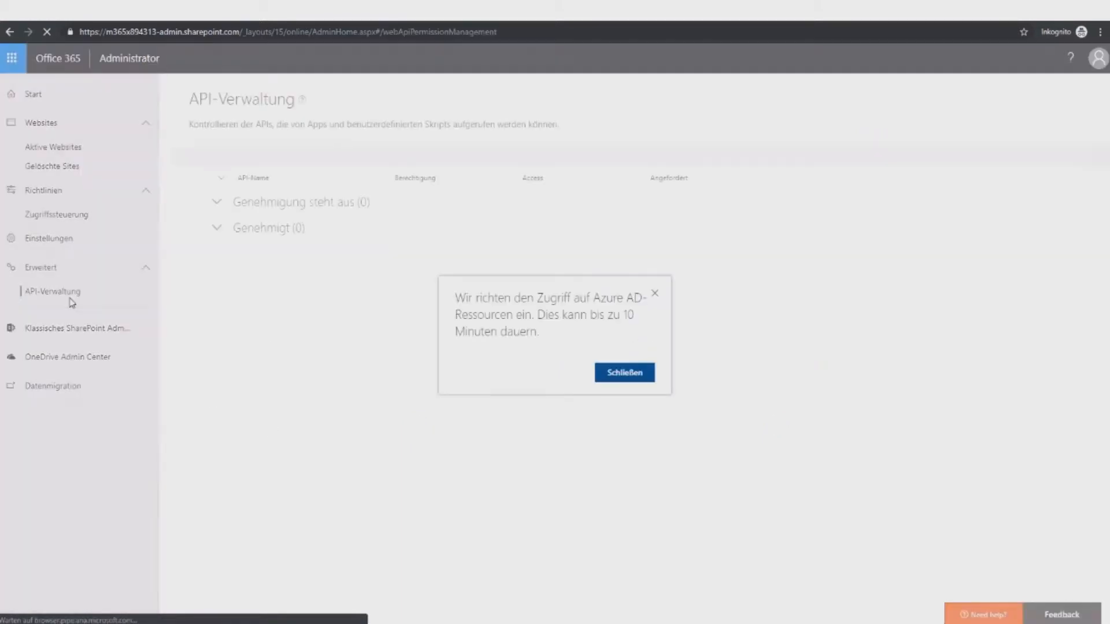
click(611, 371)
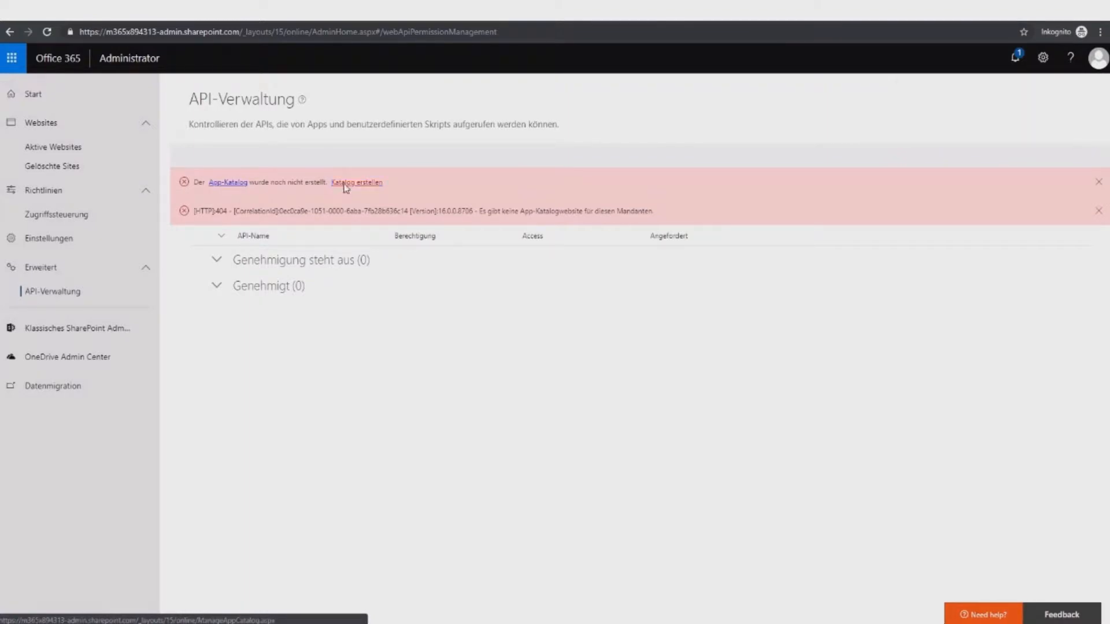
click(344, 186)
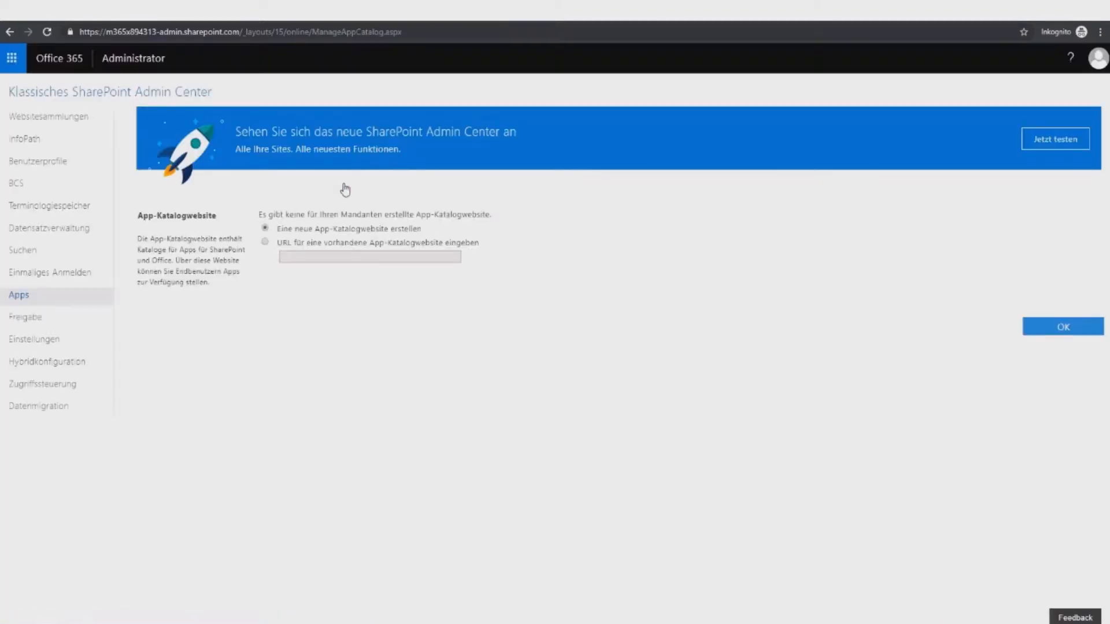
Step: Confirm 'Eine neue App-Katalogwebsite erstellen' with OK and dismiss the time-zone notice
click(1040, 331)
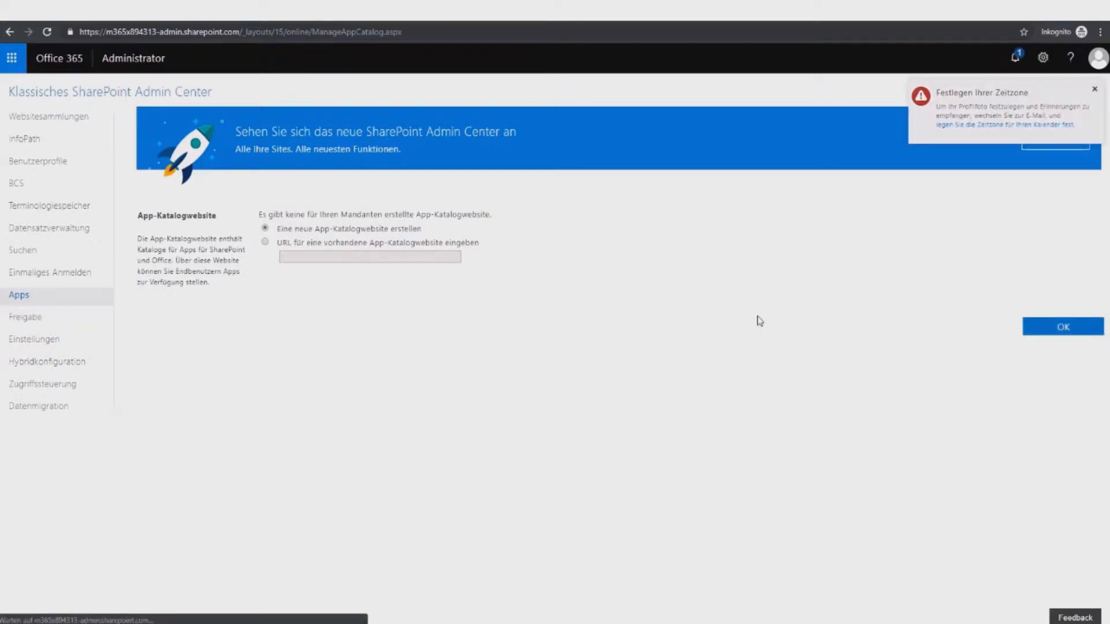
click(1095, 89)
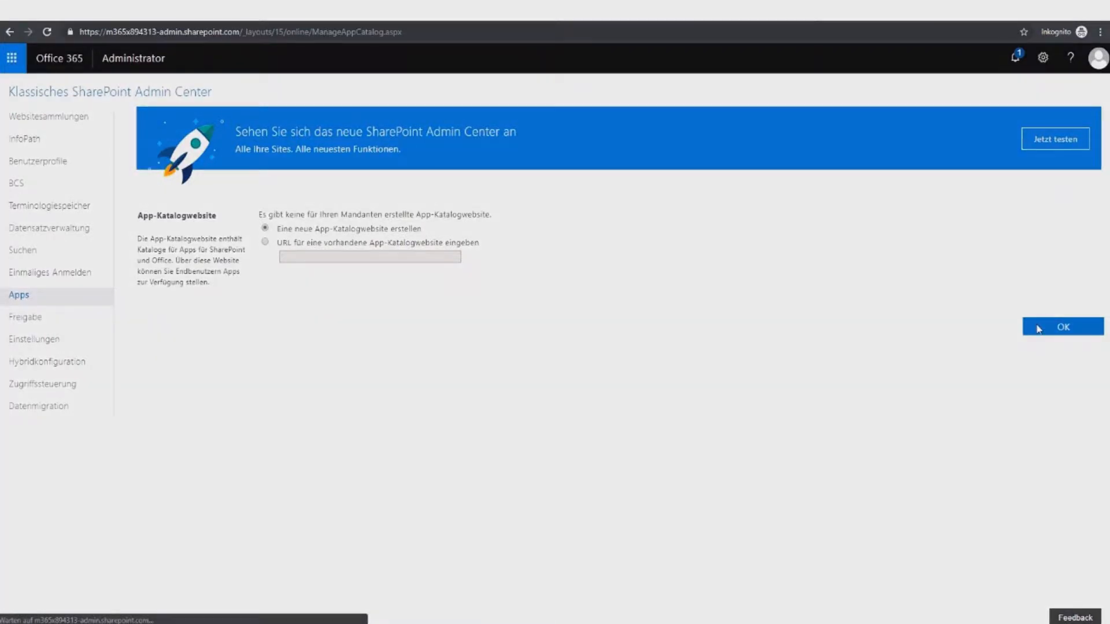
click(527, 239)
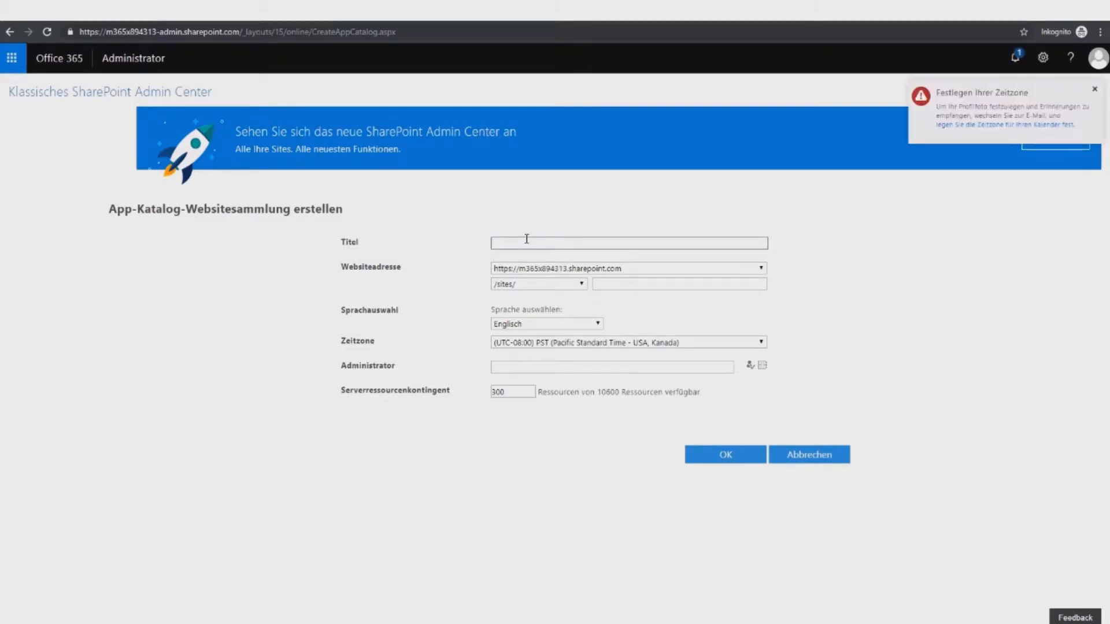
Step: Create the AppCatalog site at /sites/AppCatalog in Englisch, with admin as administrator
text(AppCatalog)
key(Tab)
key(Tab)
key(Tab)
text(AppCatalog)
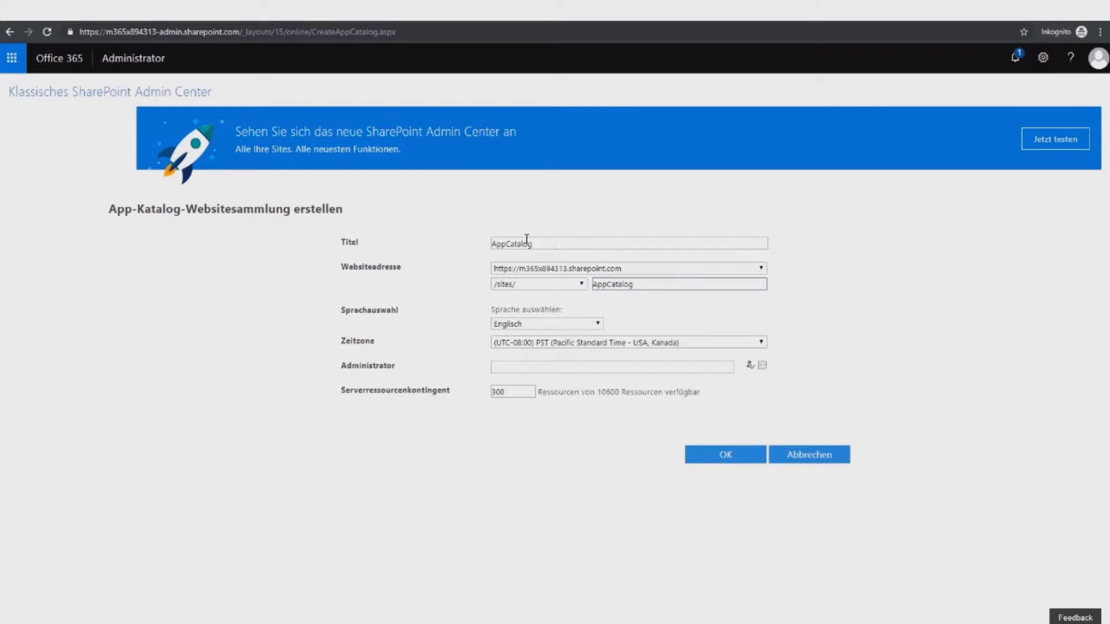
click(537, 324)
key(d)
key(e)
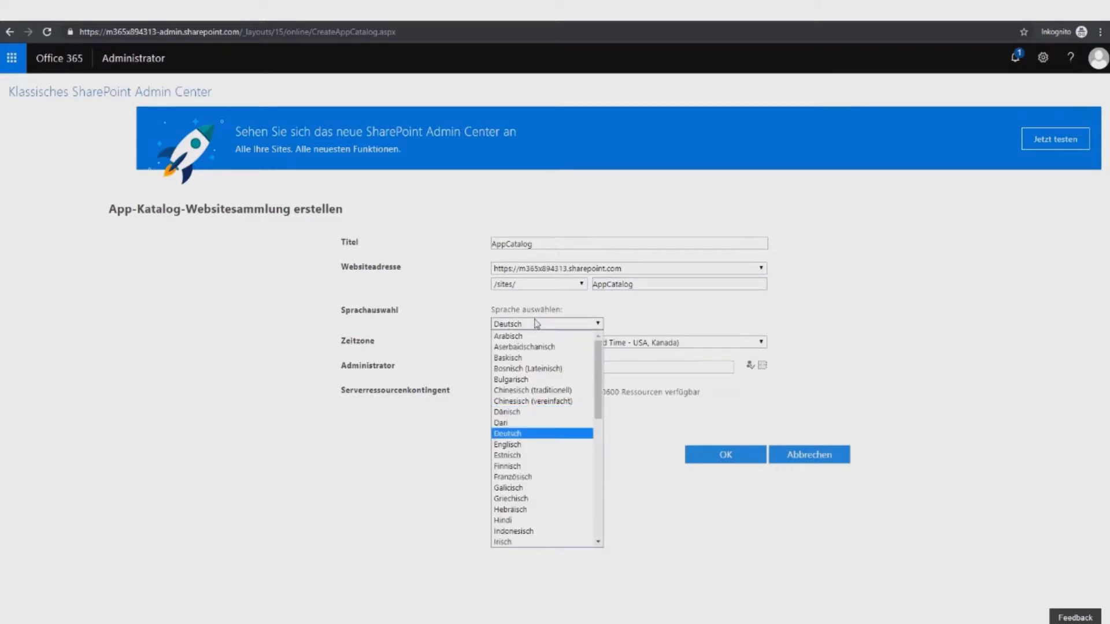
click(528, 445)
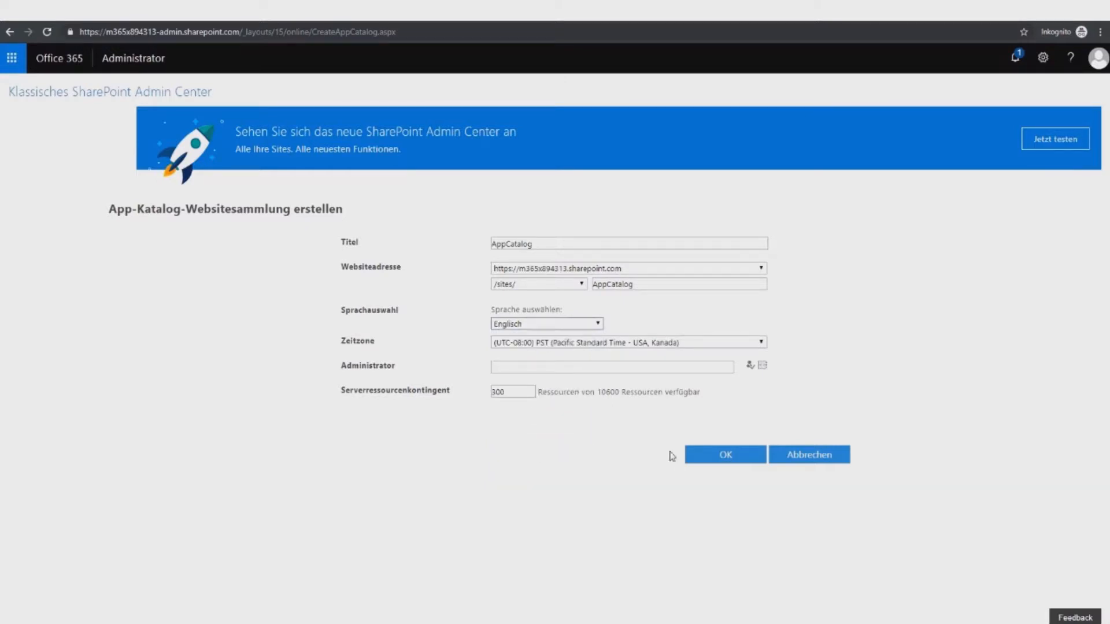
click(642, 367)
text(admin)
click(751, 365)
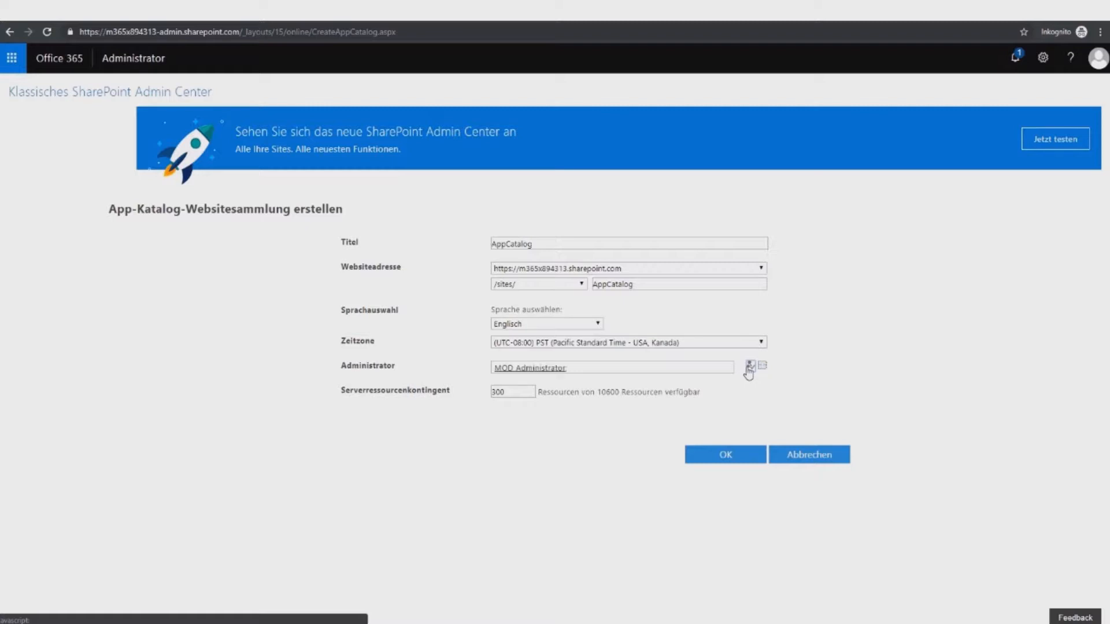
click(730, 456)
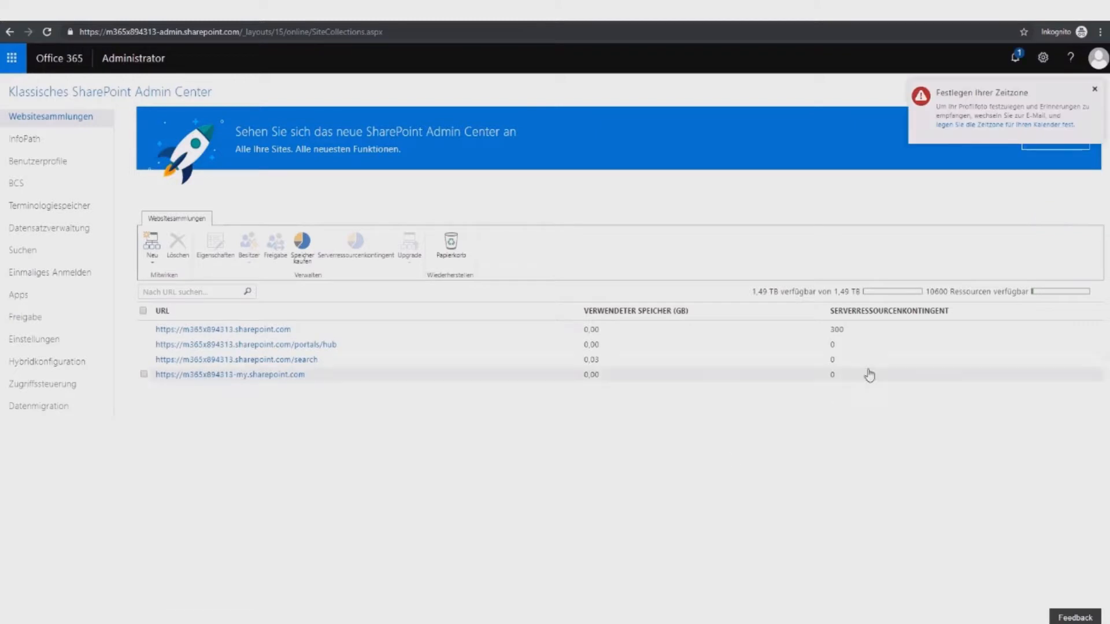
Step: Dismiss notifications, reload the site collections list, and select the new /sites/AppCatalog URL
click(1094, 89)
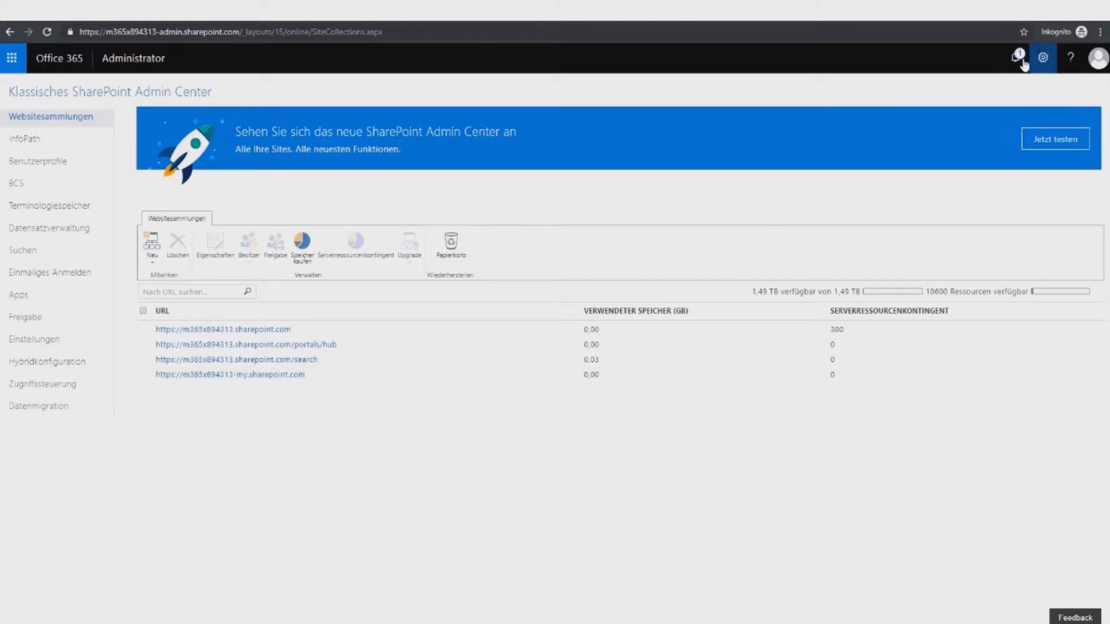
click(1018, 61)
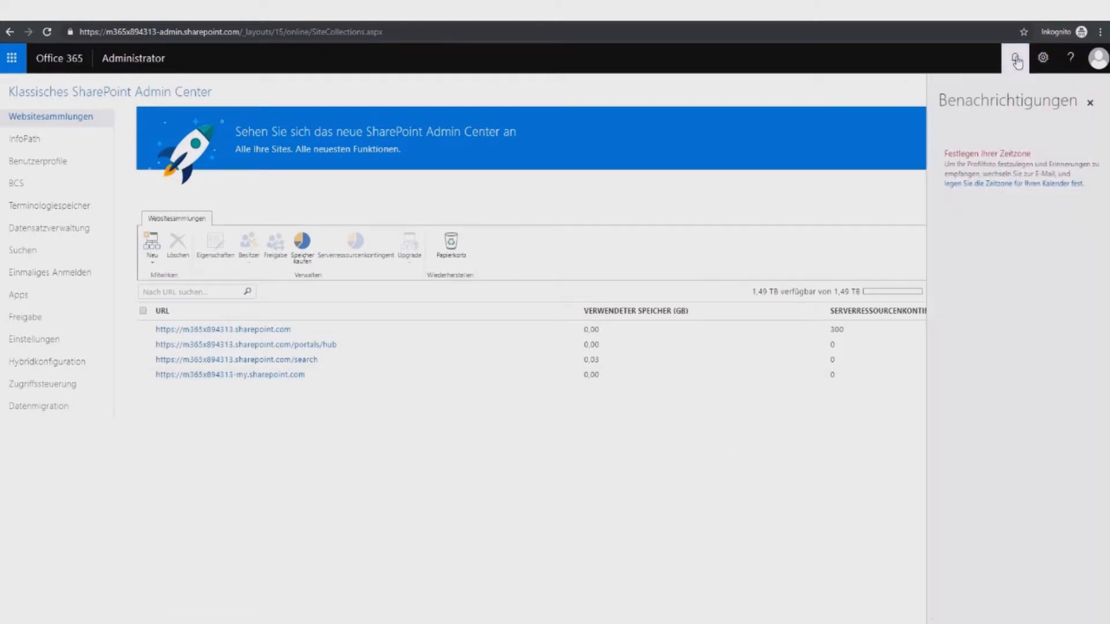
click(1091, 93)
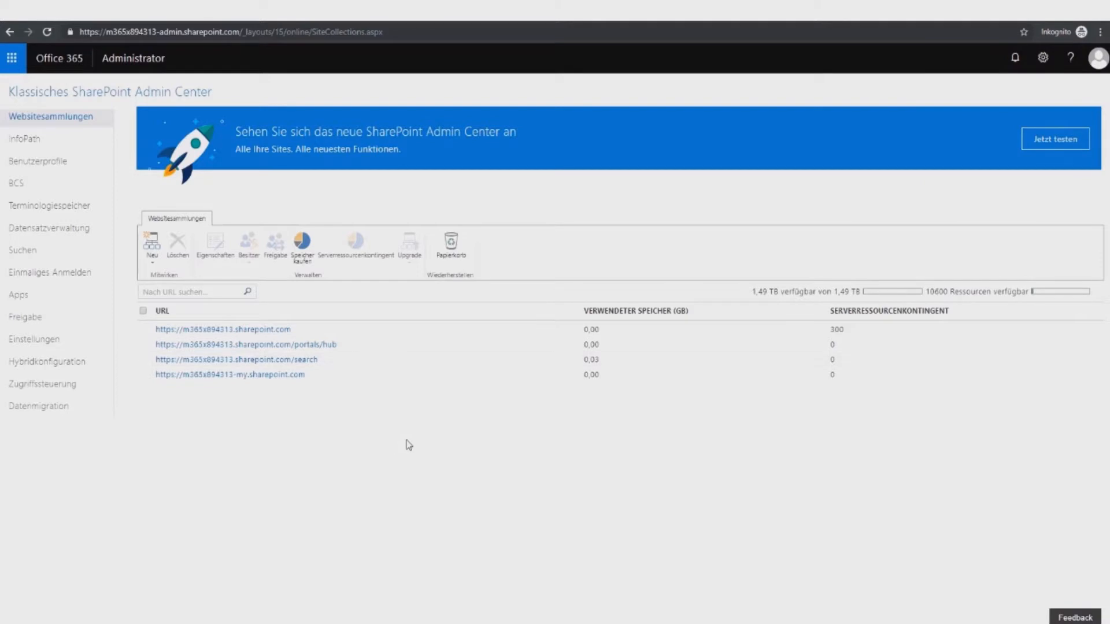
right_click(324, 414)
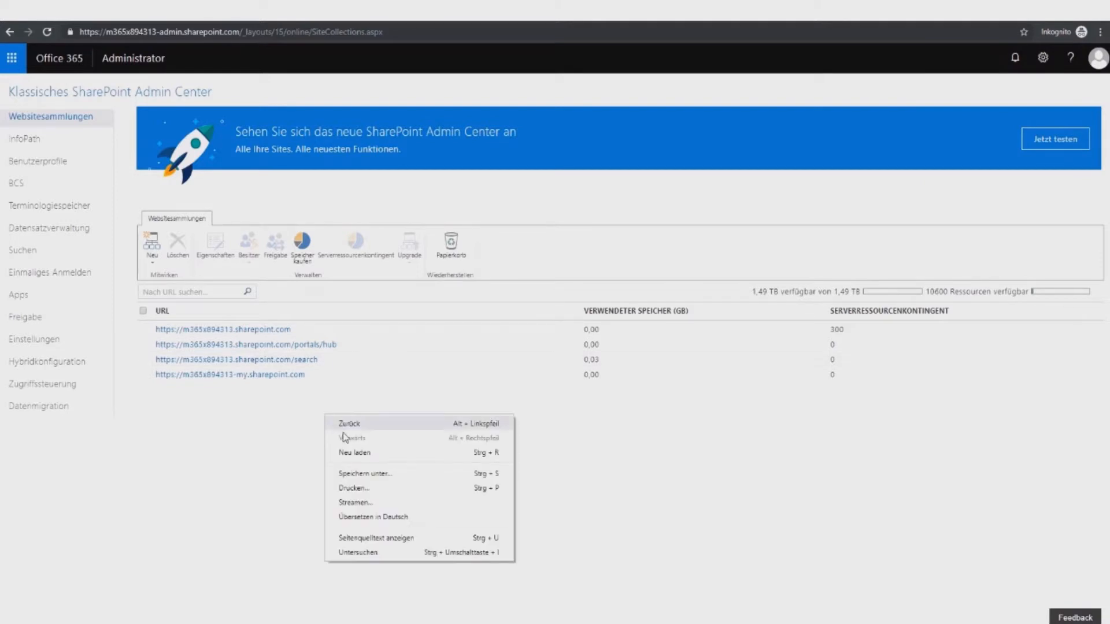
click(356, 452)
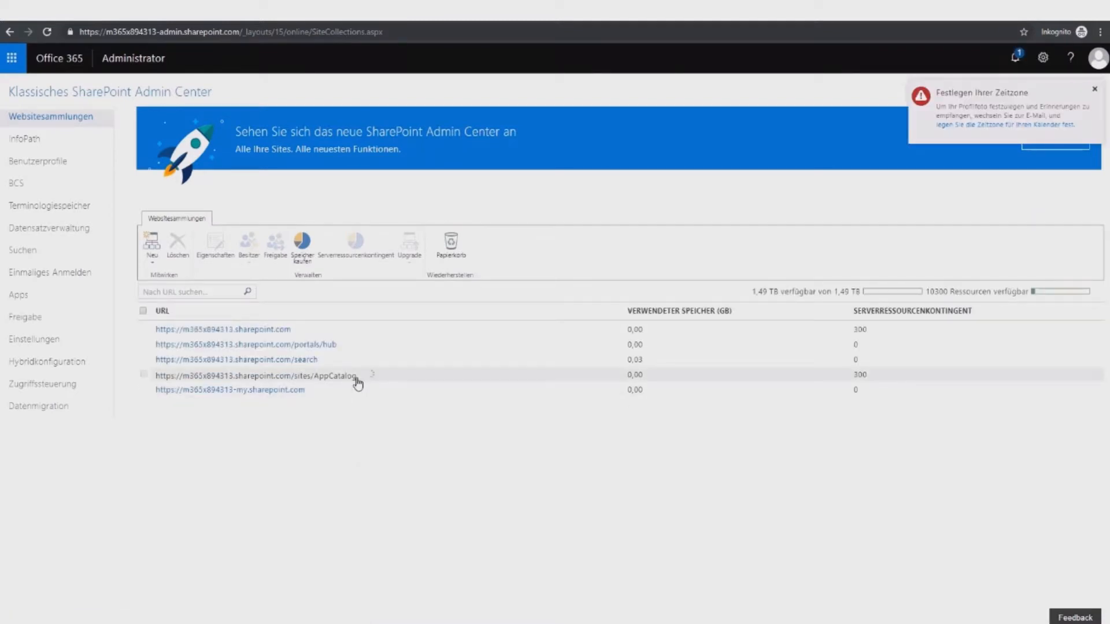
drag(355, 379, 157, 387)
key(ctrl+c)
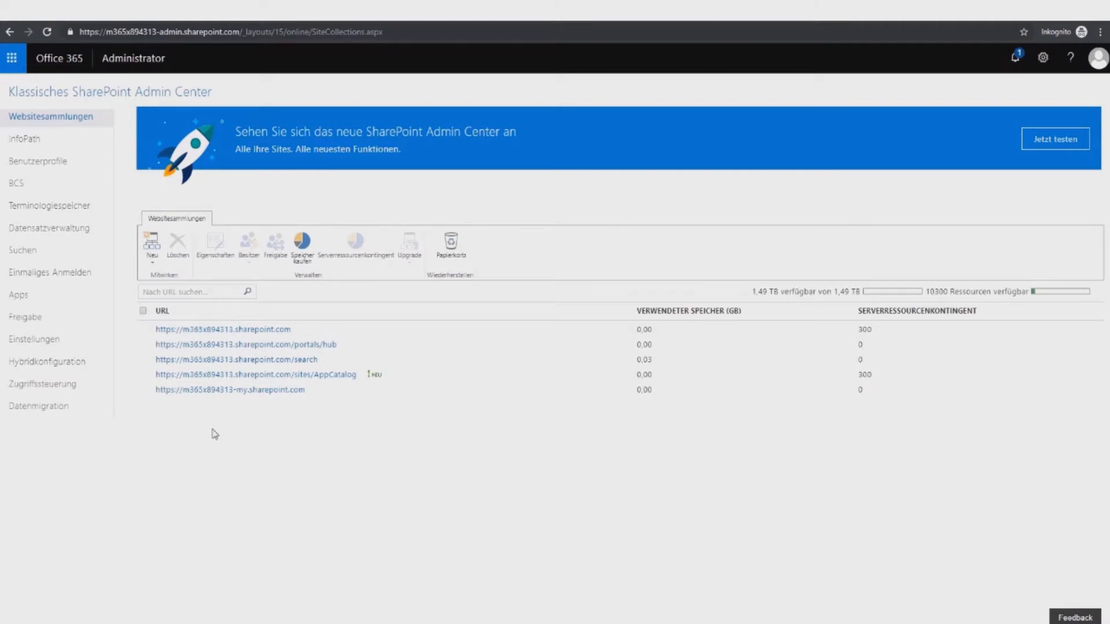
Step: Register the pasted /sites/AppCatalog URL as the existing app catalog site, then return to site collections
click(64, 306)
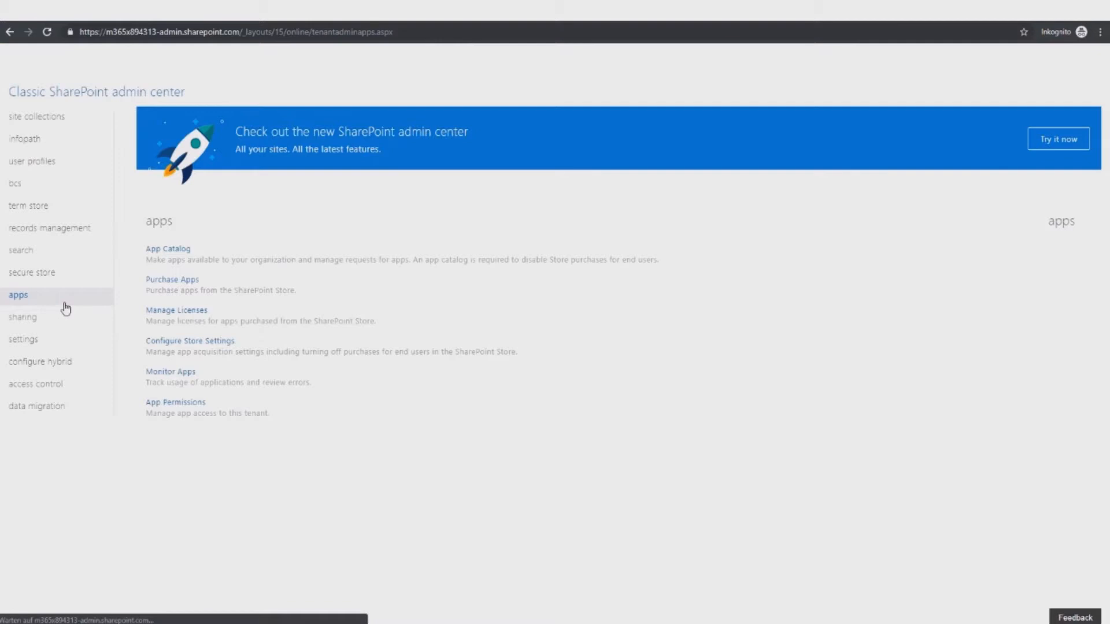
click(166, 254)
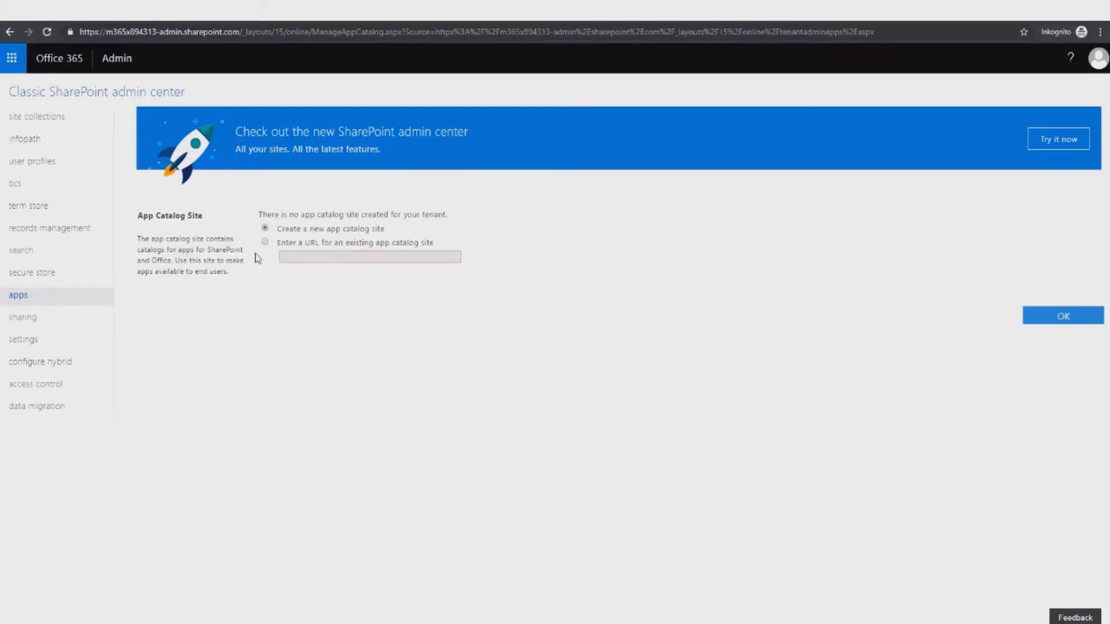
click(265, 242)
click(295, 257)
key(ctrl+v)
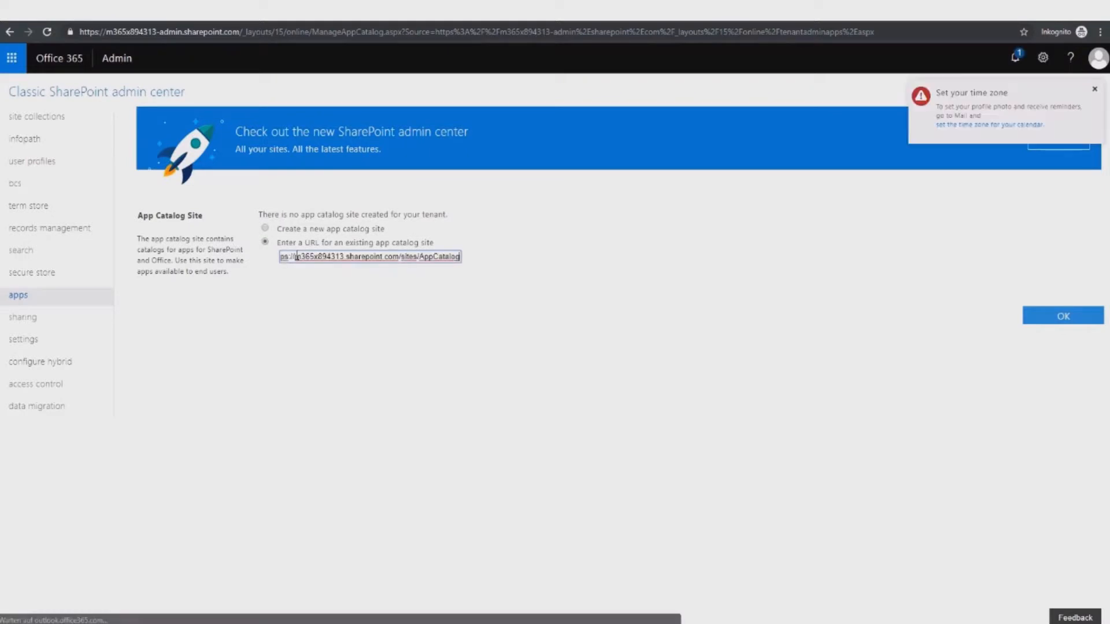
click(1033, 314)
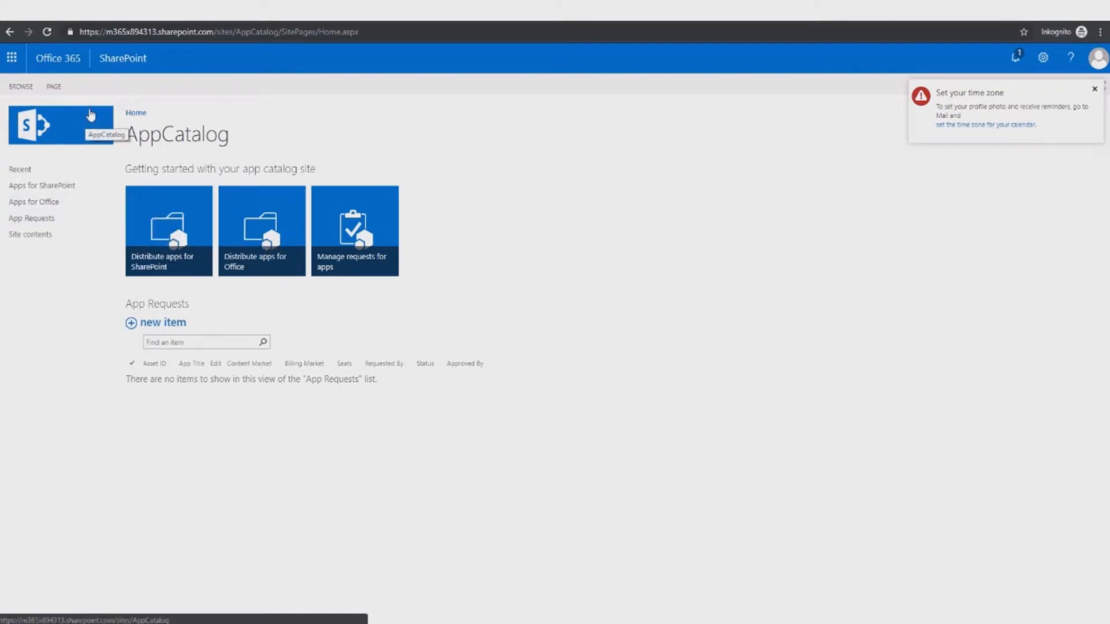
click(10, 32)
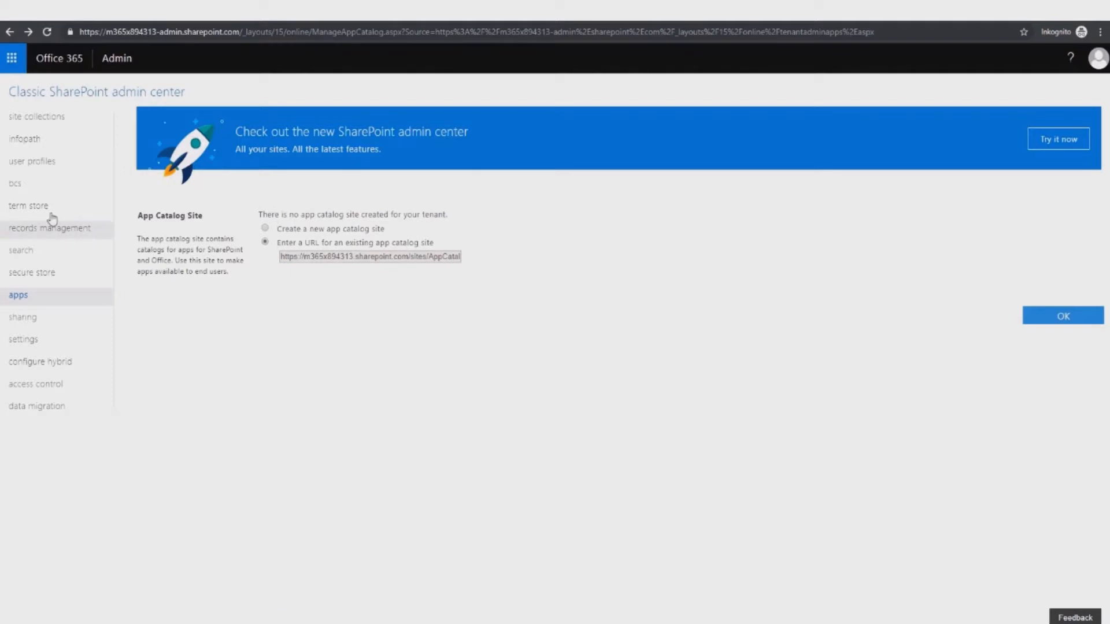
click(42, 126)
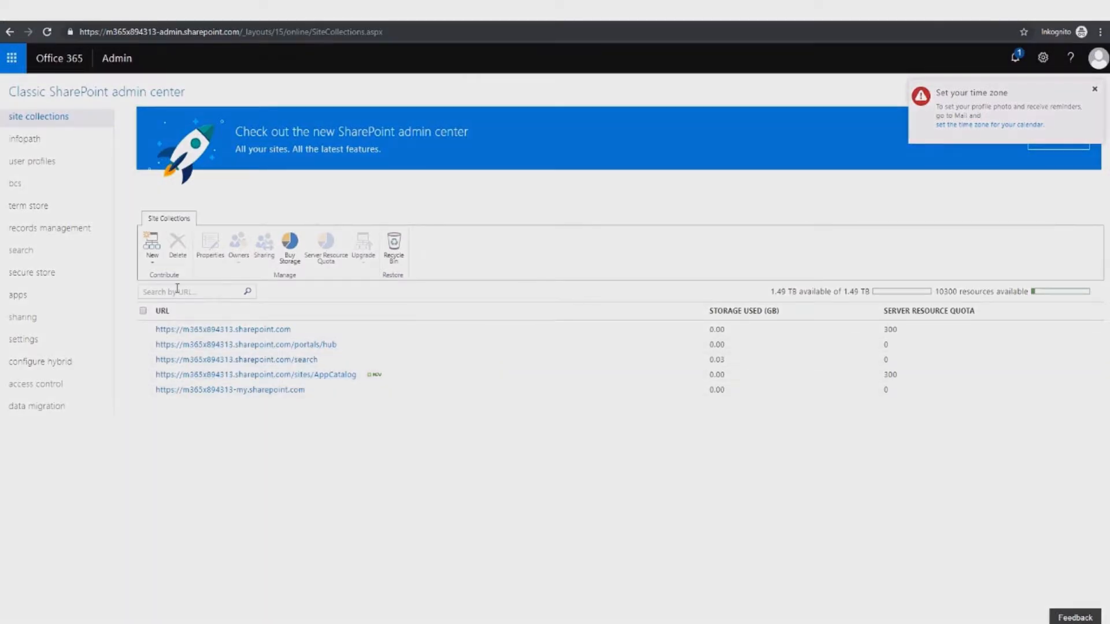
Step: Start a new private site collection with the team site template, titled CM365install
click(152, 251)
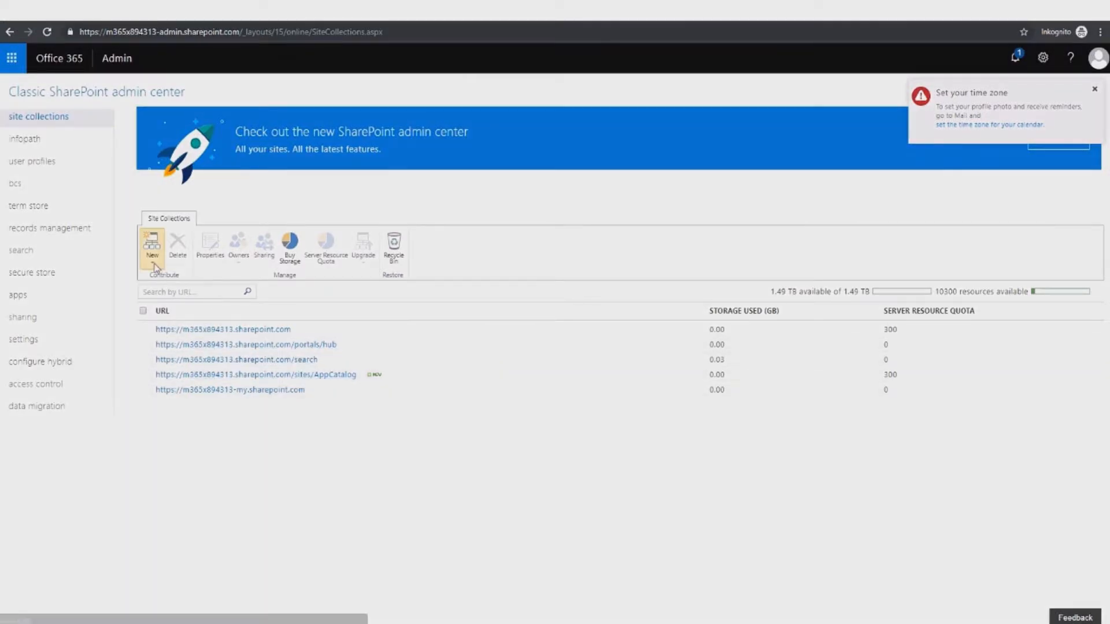
click(157, 278)
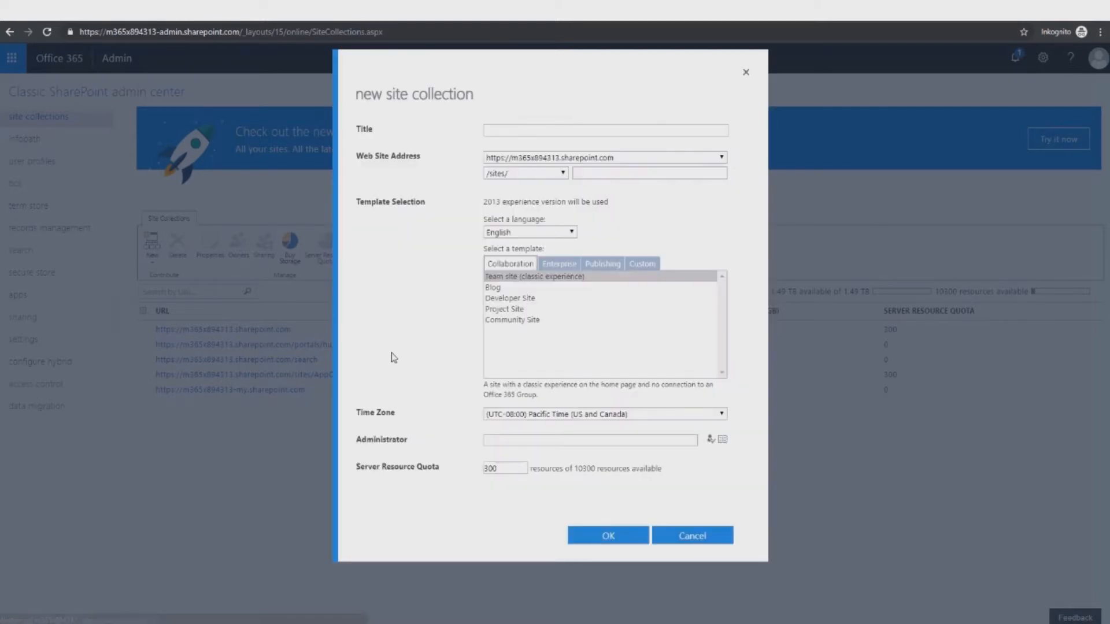
click(507, 277)
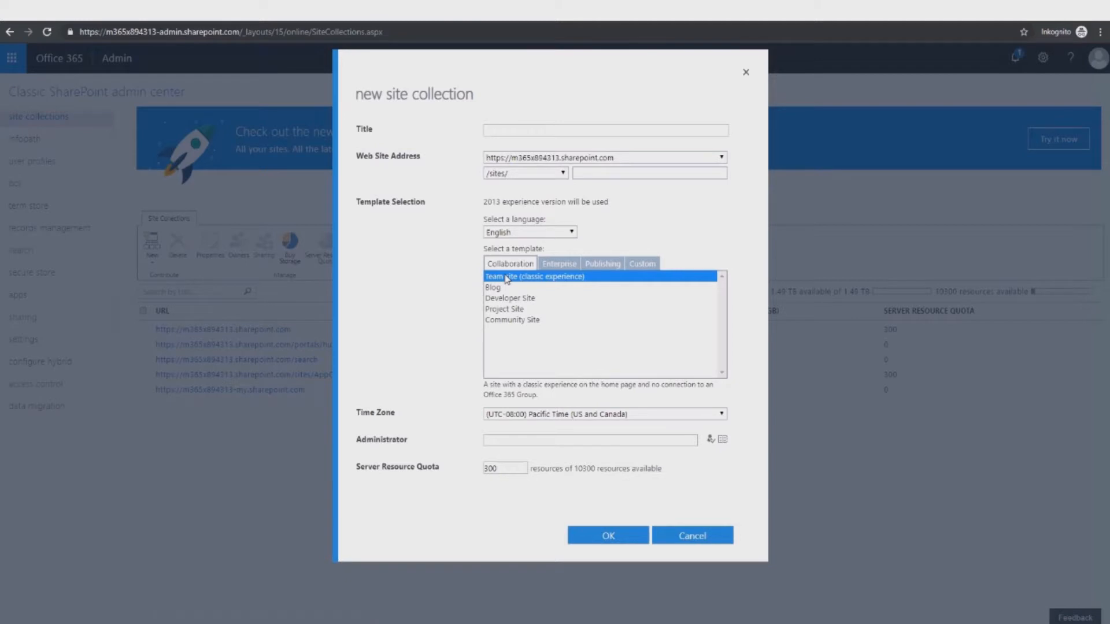
click(514, 131)
text(CMin)
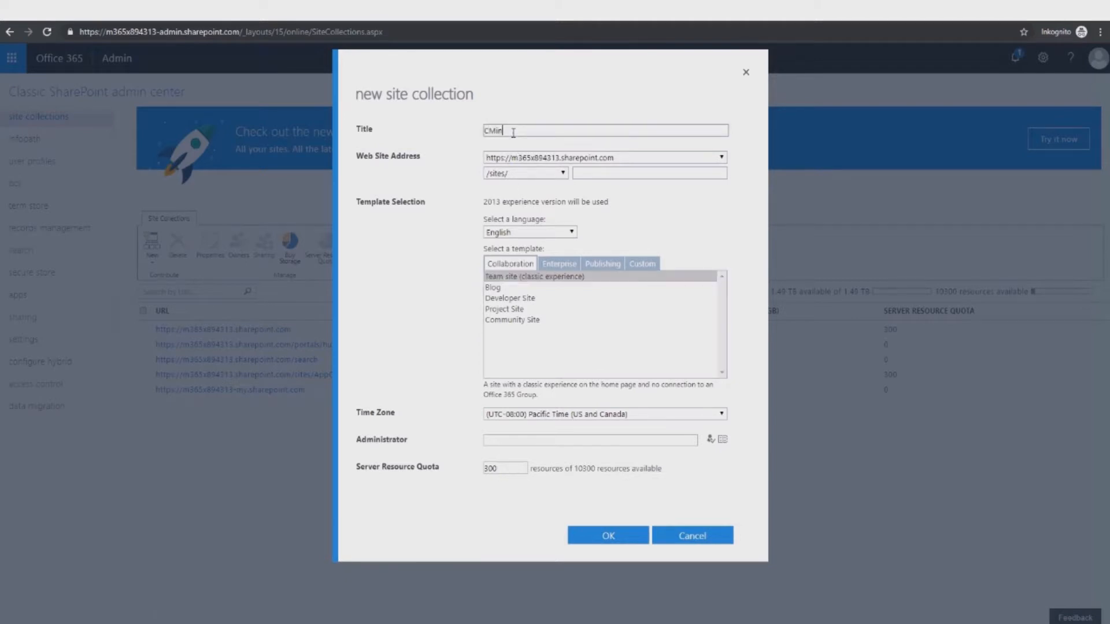
text(stall)
click(496, 131)
text(365)
Step: Set the address to /sites/CM365install, make admin the administrator, and create it
drag(532, 131, 475, 141)
key(ctrl+c)
click(585, 173)
key(ctrl+v)
click(531, 438)
text(admin)
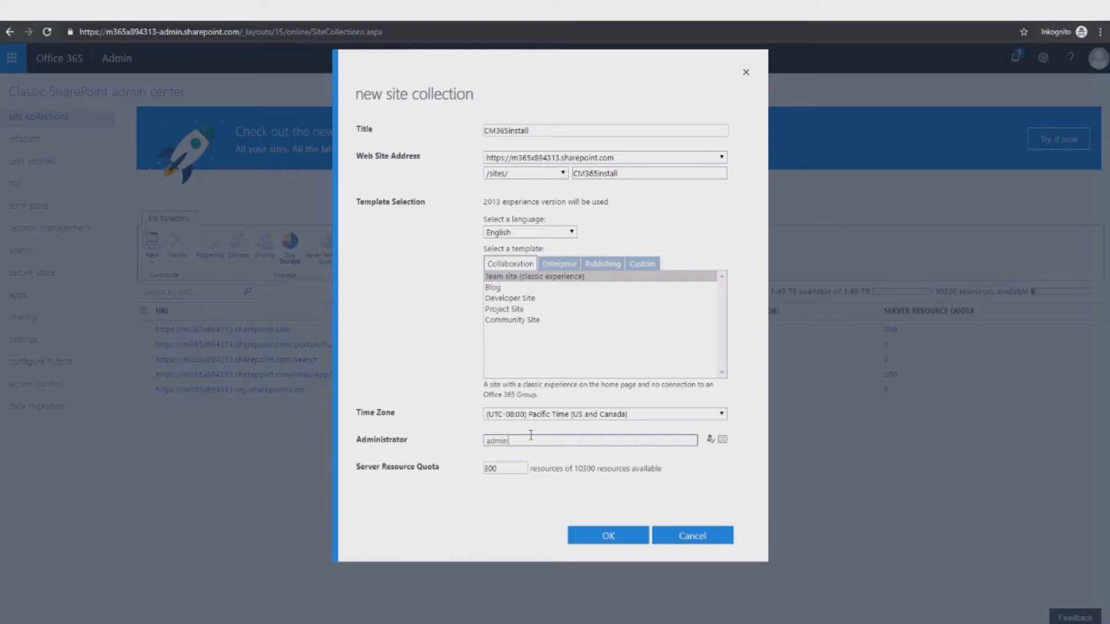
key(Tab)
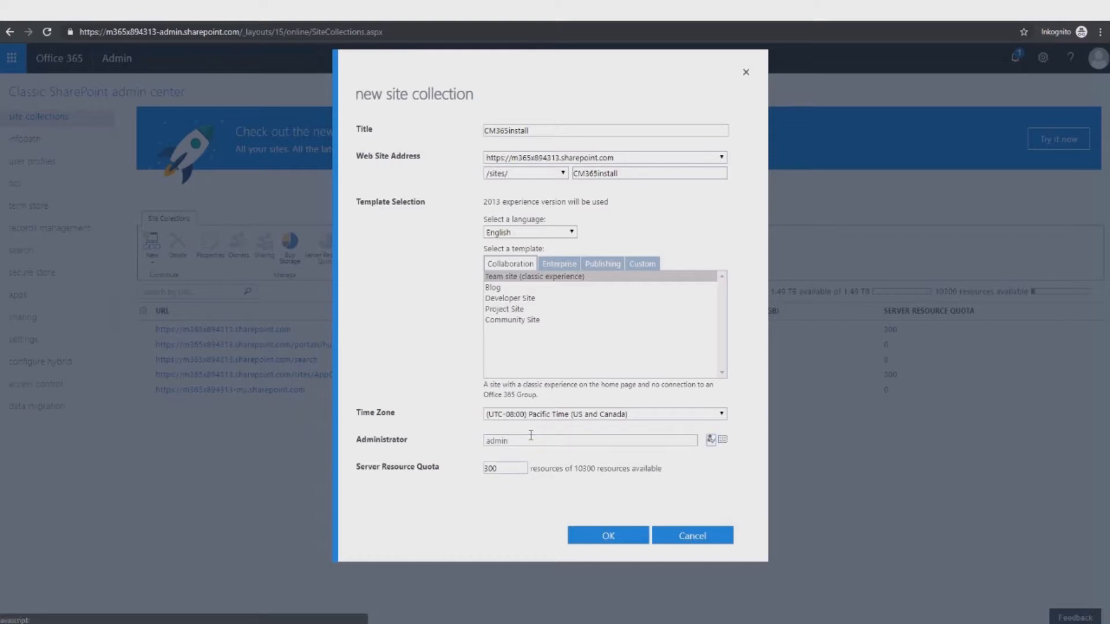
click(710, 440)
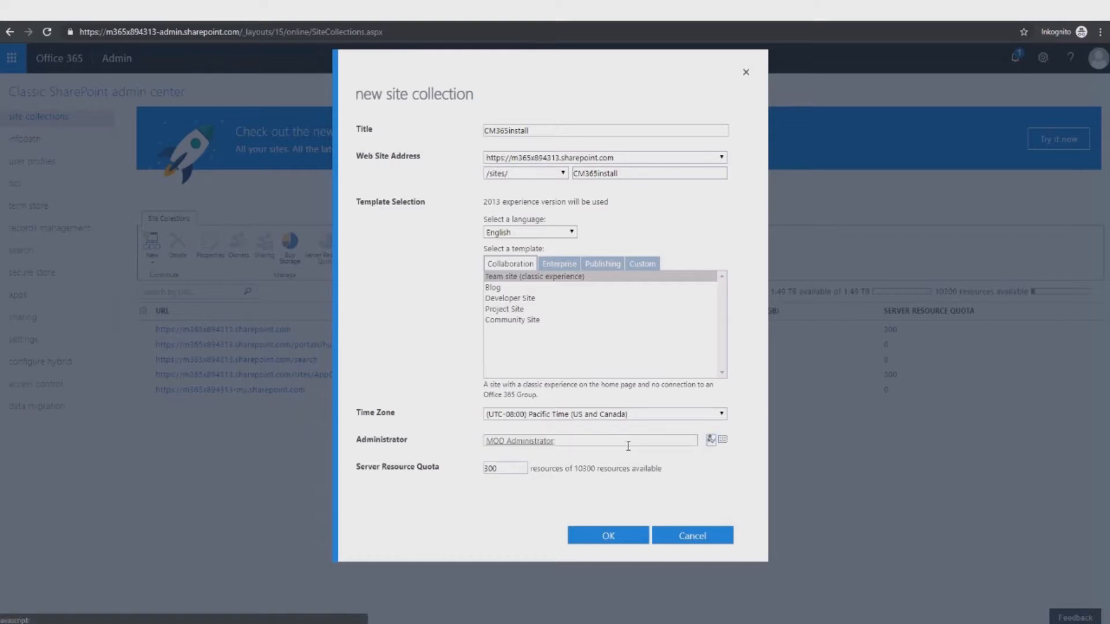
click(605, 537)
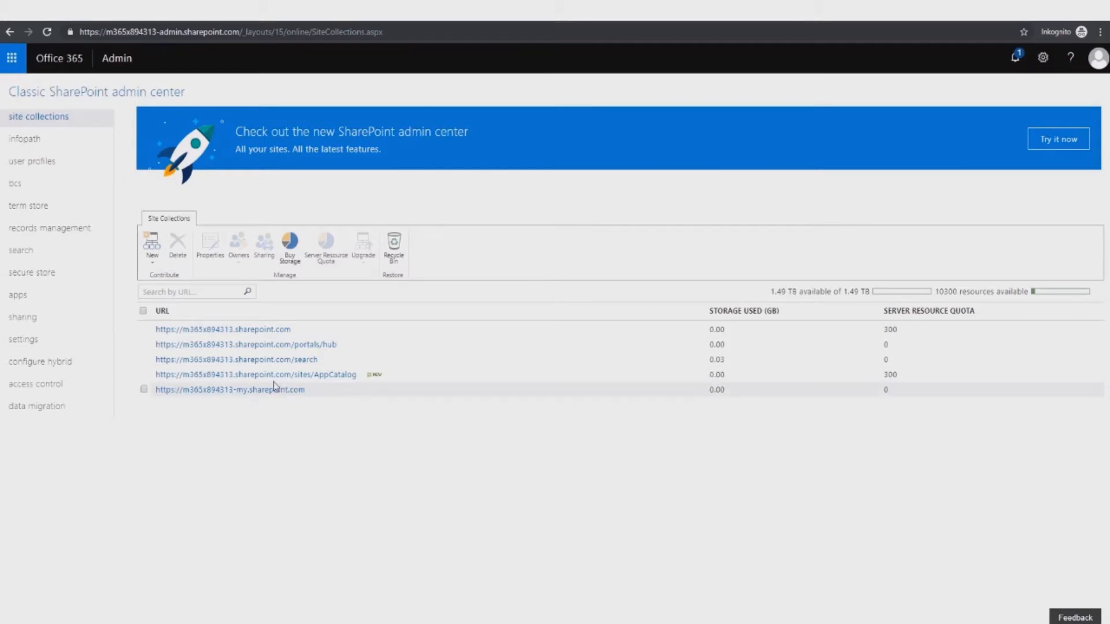
Step: Open the AppCatalog site in a new tab and go to its Apps for SharePoint library
click(305, 376)
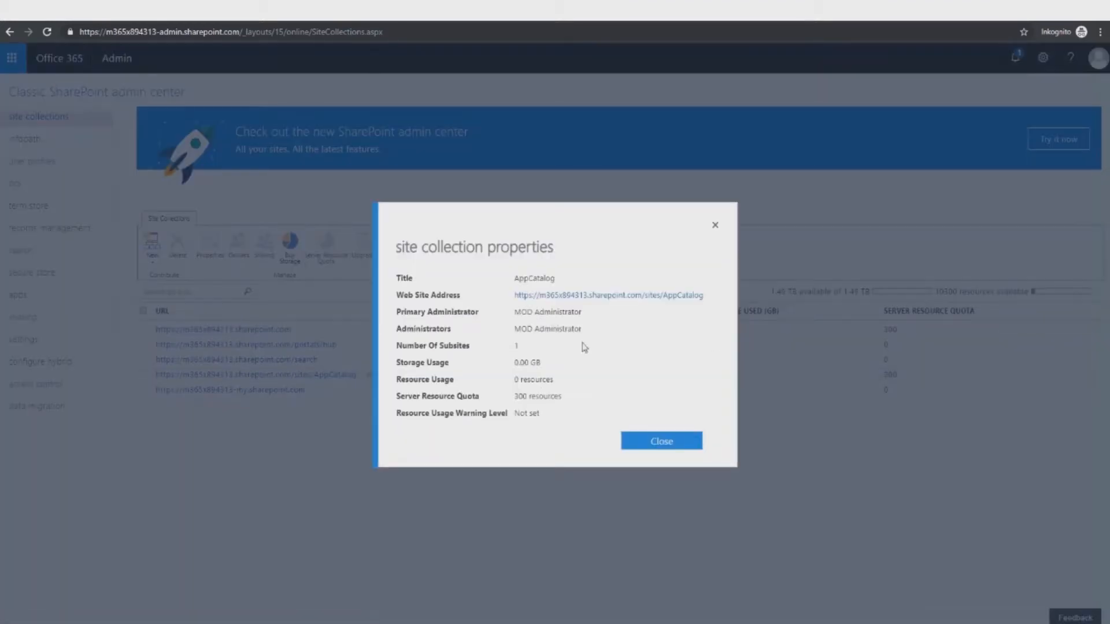
right_click(591, 297)
click(620, 305)
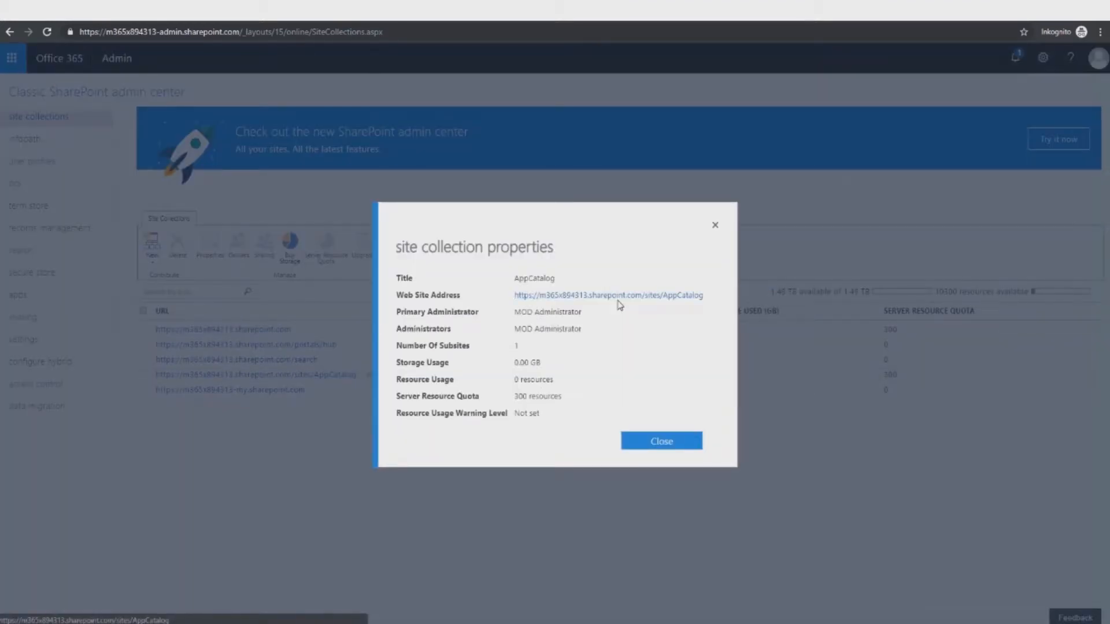
click(659, 442)
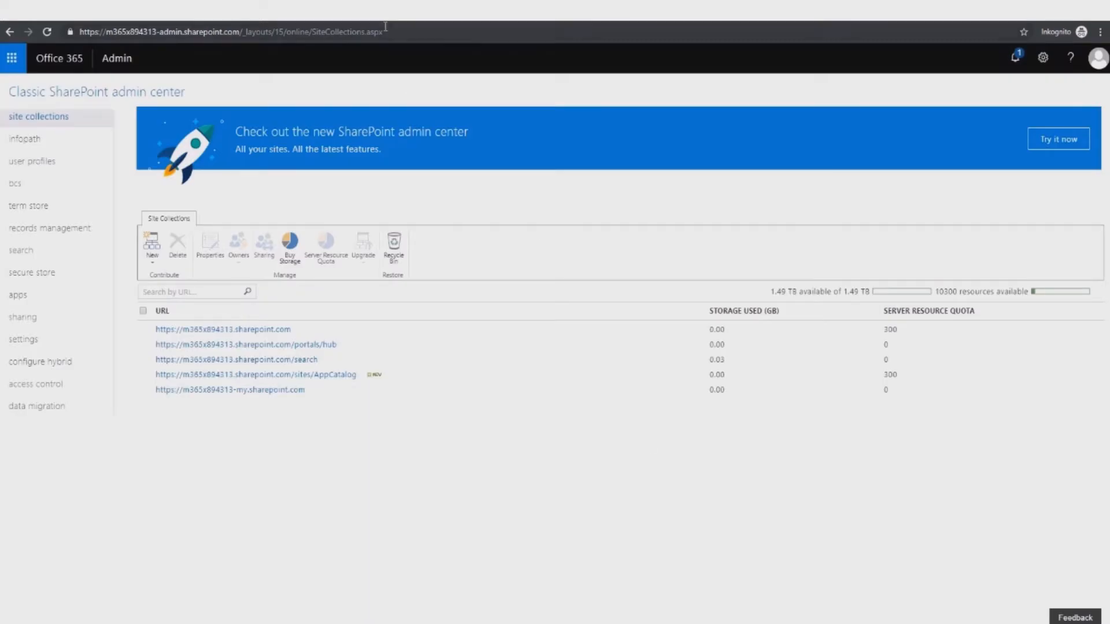
click(369, 11)
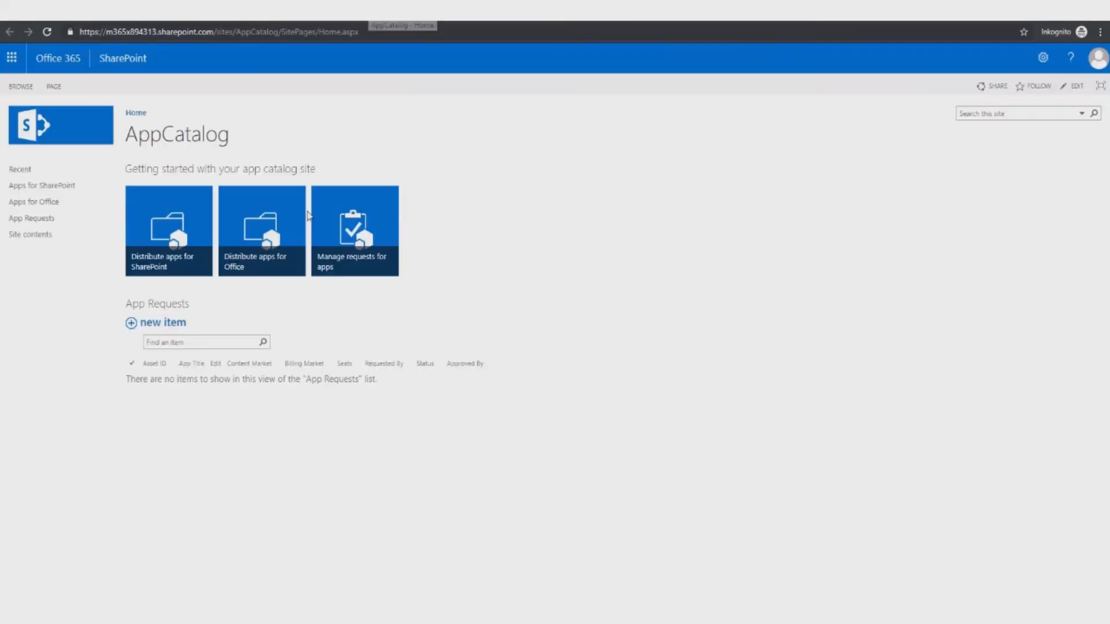
click(46, 190)
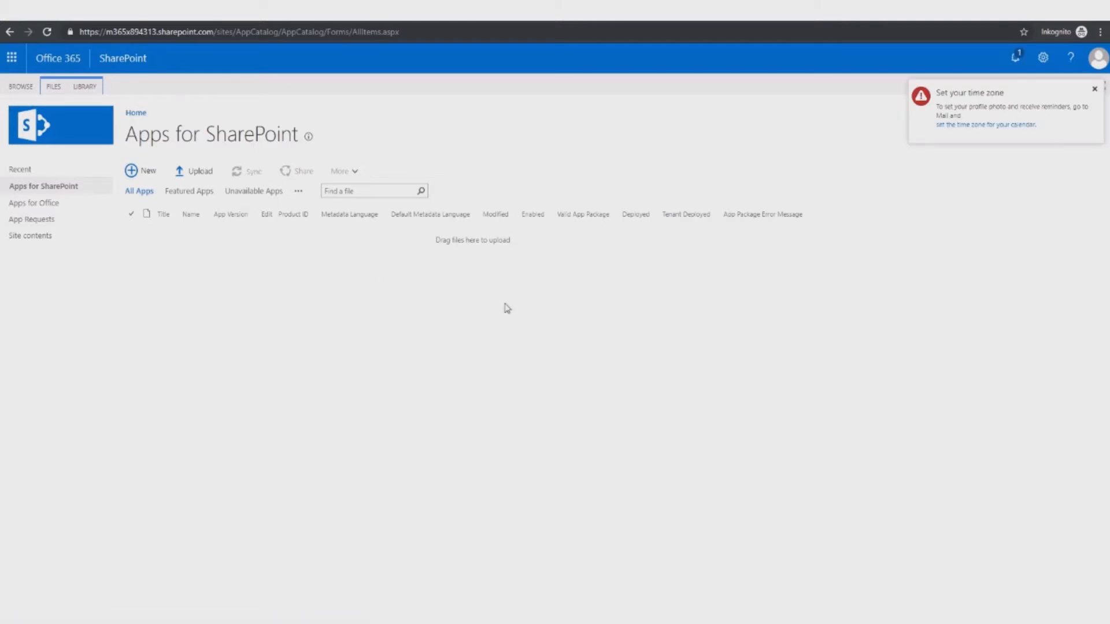
Step: Upload the Collaboration Manager 365 V2 .app package into Apps for SharePoint and refresh the library
drag(498, 320, 352, 224)
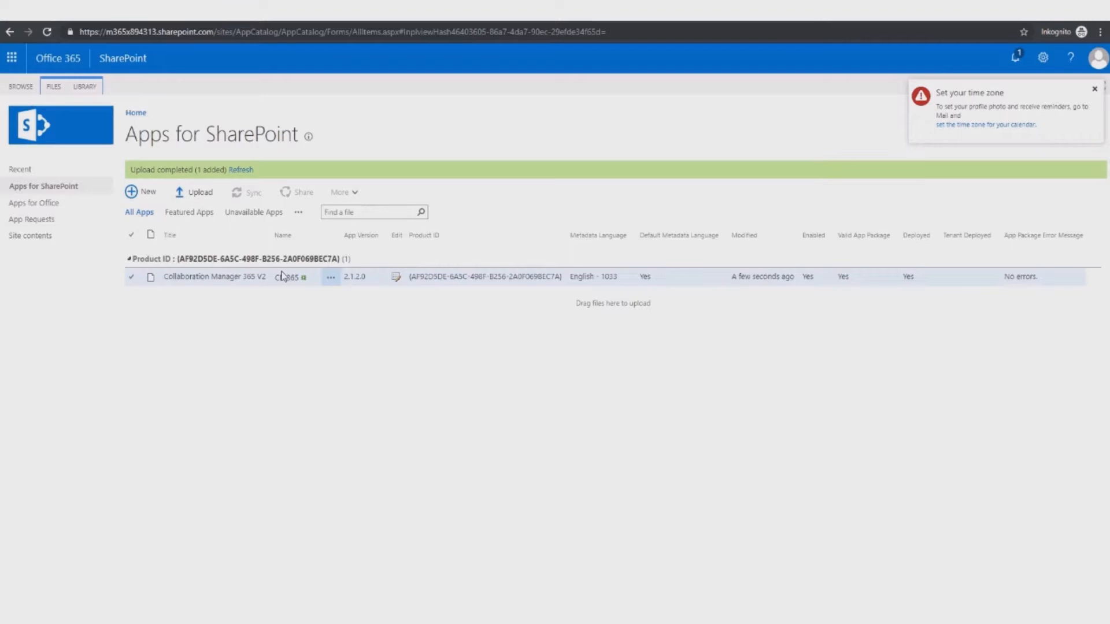
click(251, 171)
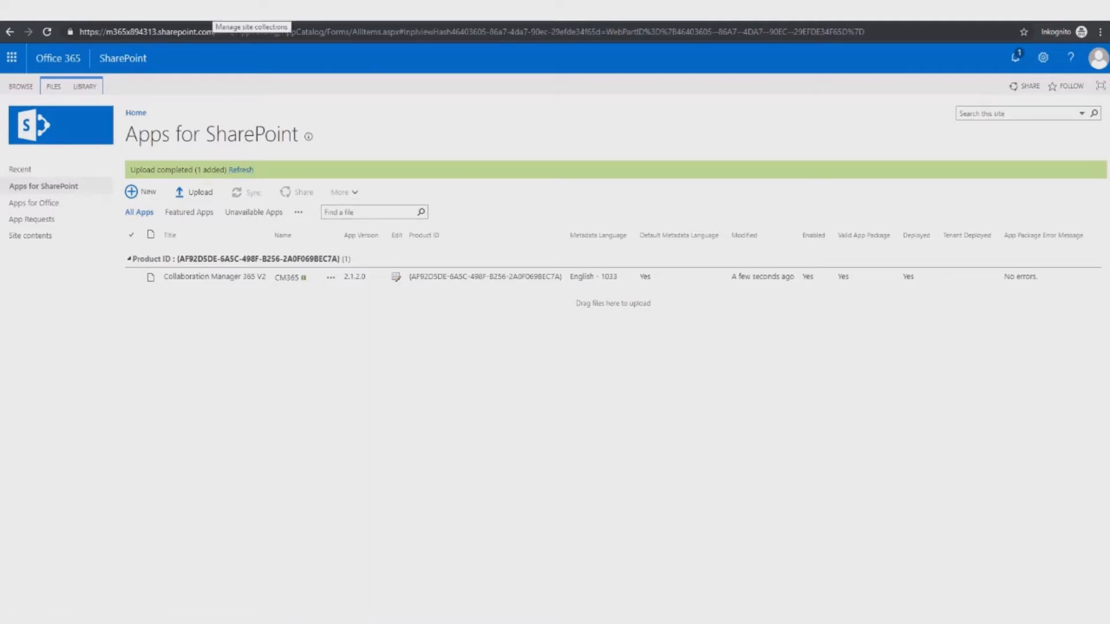
click(212, 10)
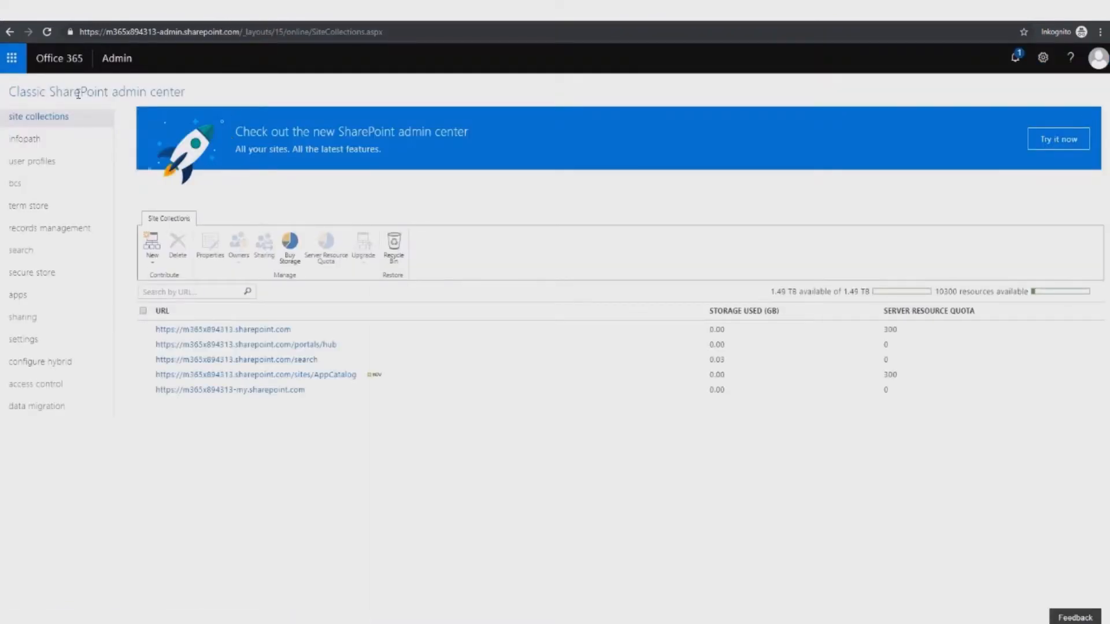
Step: Reload the list and open the CM365install site from its properties in a new tab
click(47, 31)
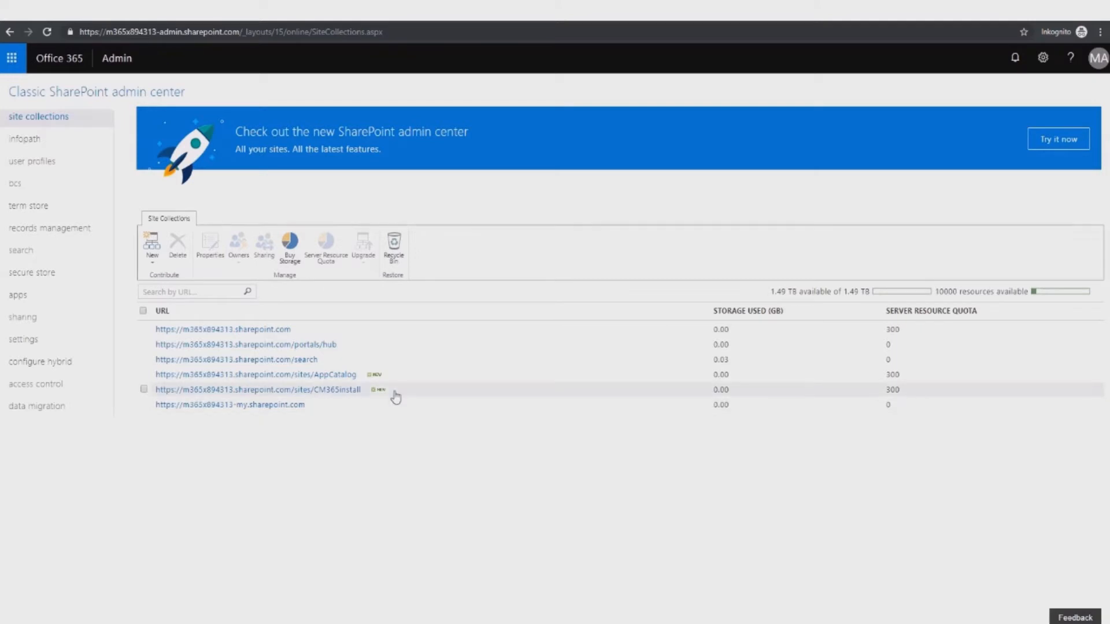
click(345, 390)
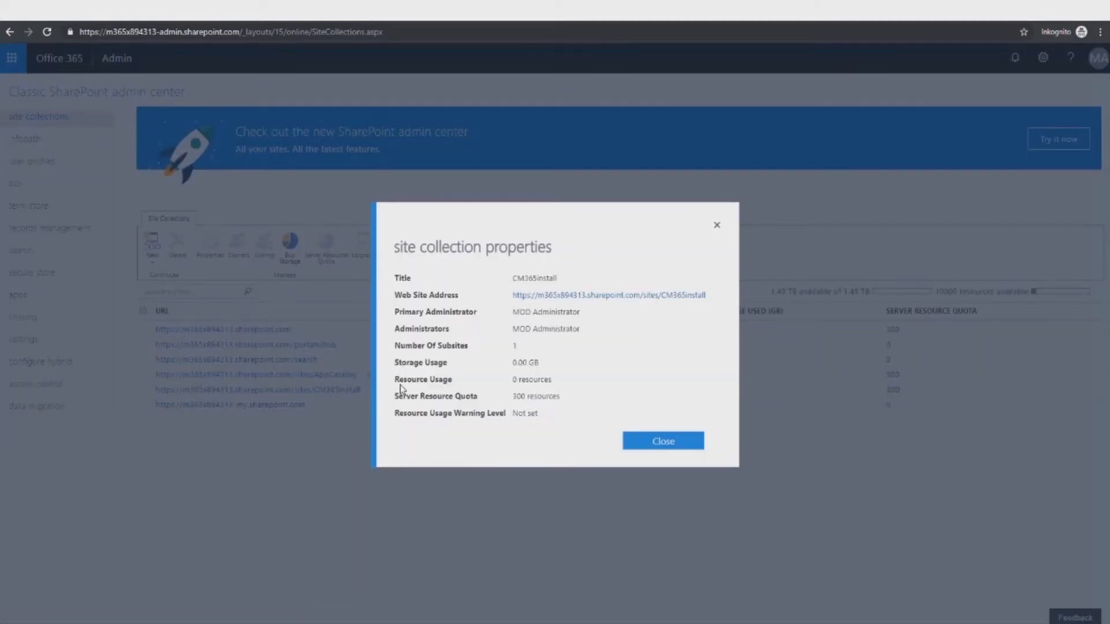
right_click(535, 304)
right_click(540, 297)
click(550, 303)
click(672, 438)
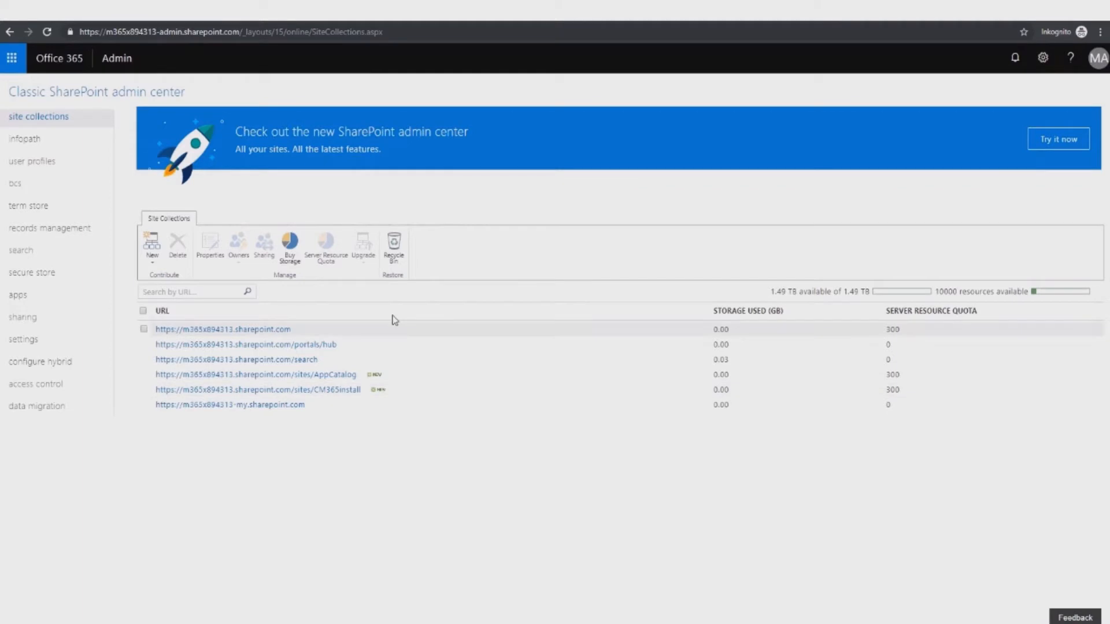
click(465, 11)
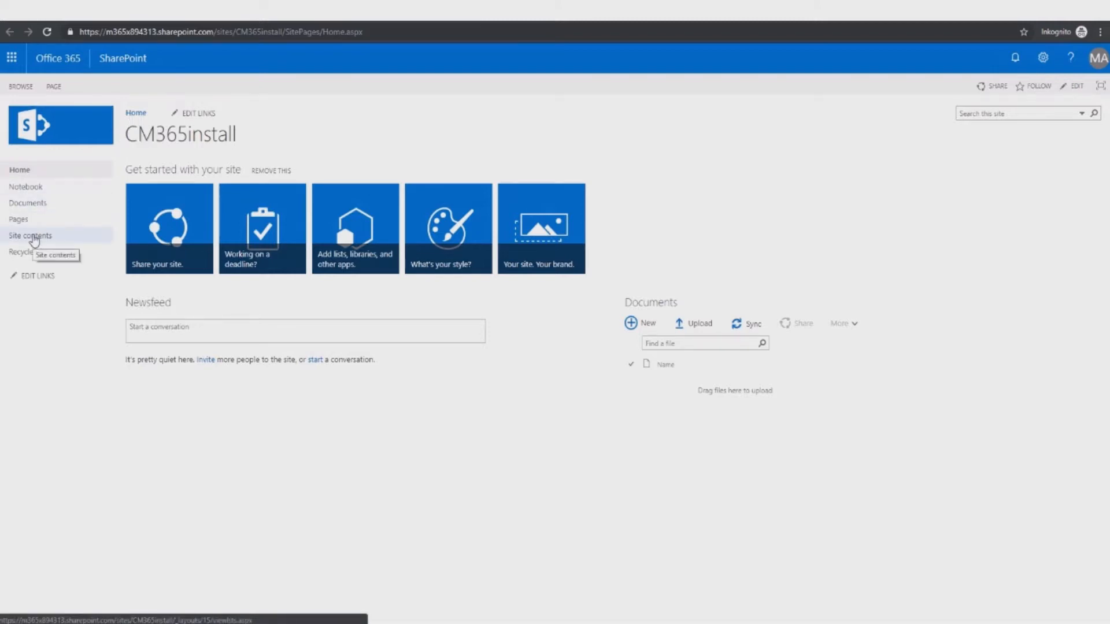
Step: From the CM365install Site contents, choose New > App to list the apps available to add
click(34, 240)
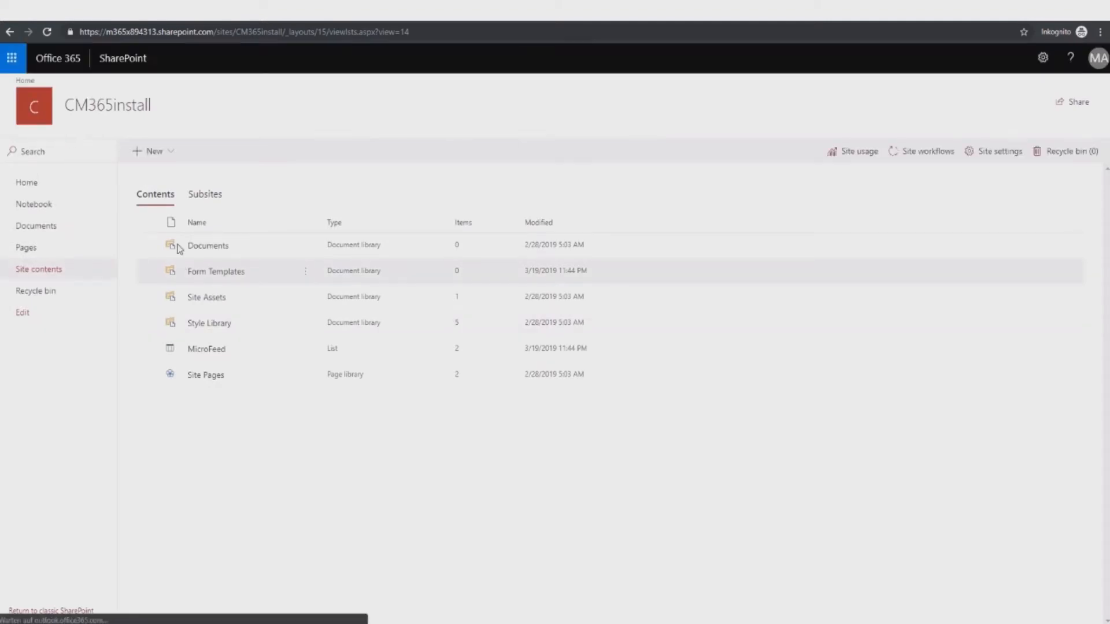
click(173, 153)
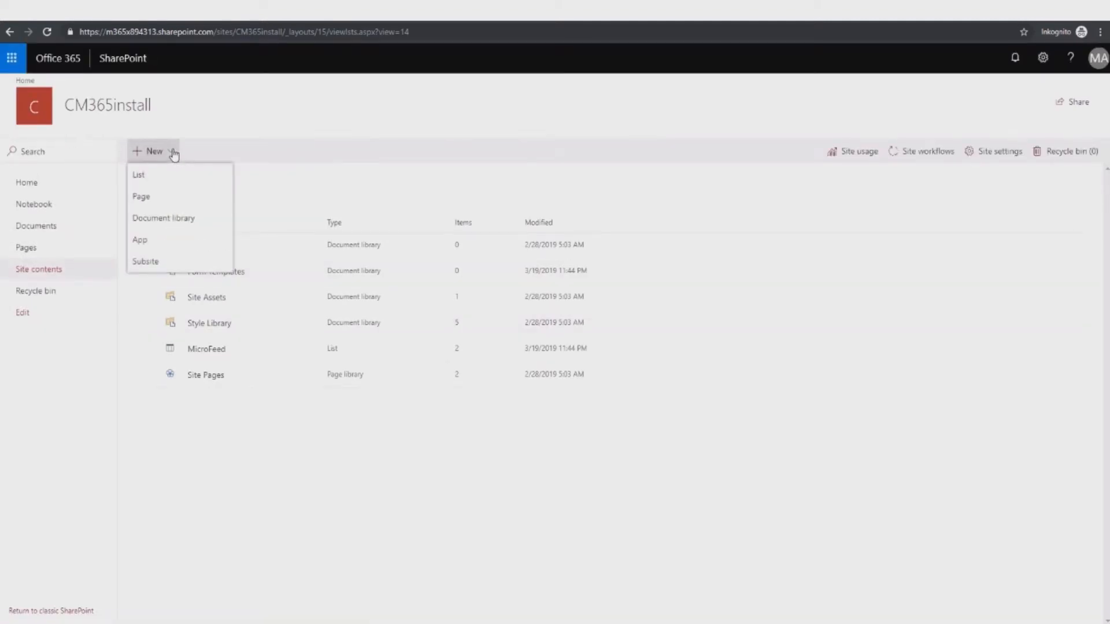
click(170, 243)
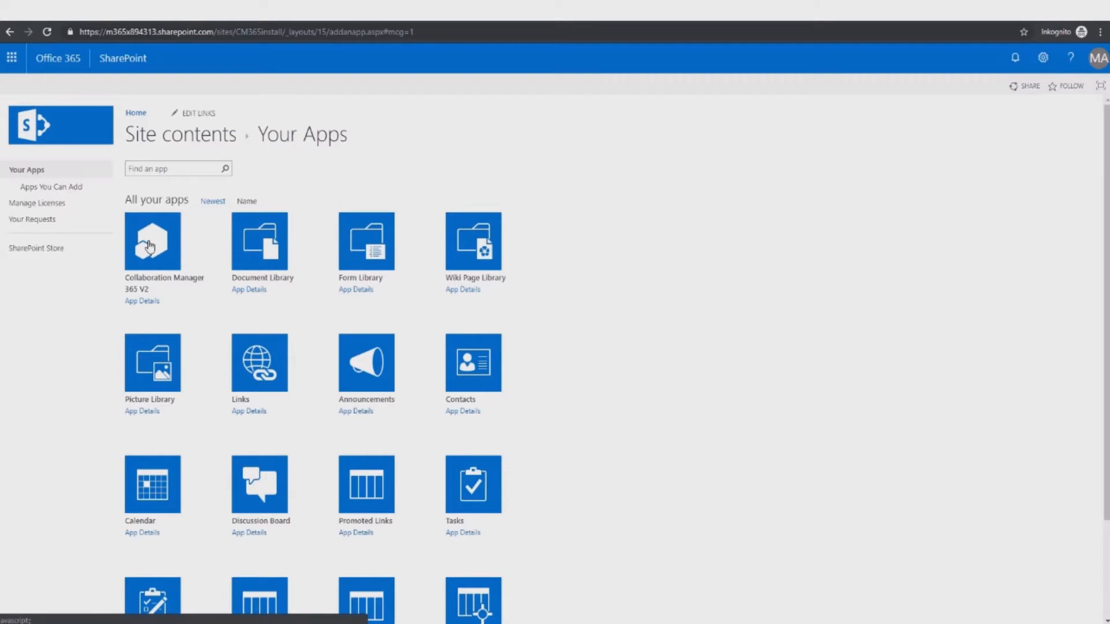
Step: Request admin approval for Collaboration Manager 365 V2 with justification 'Collaboration Manager Intallation'
click(149, 246)
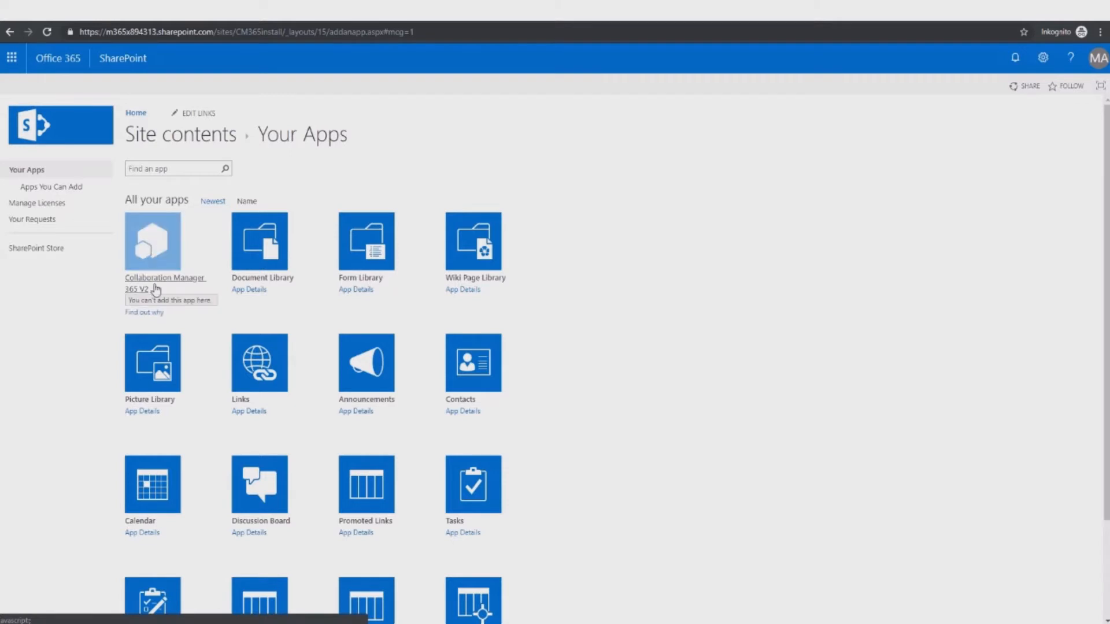
drag(128, 300, 217, 302)
click(149, 314)
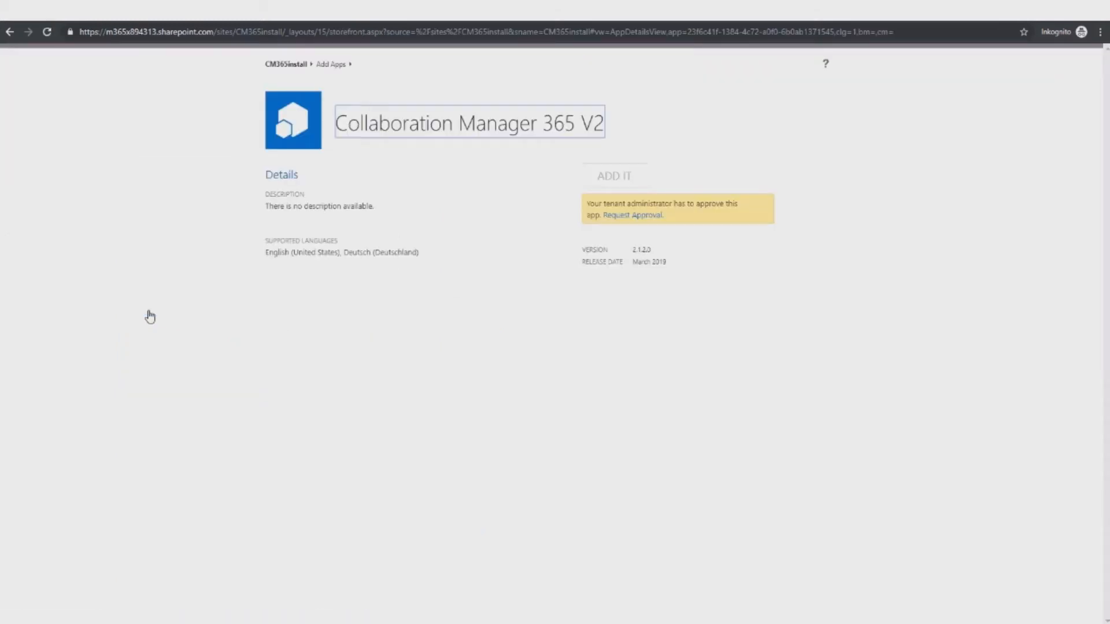
click(622, 219)
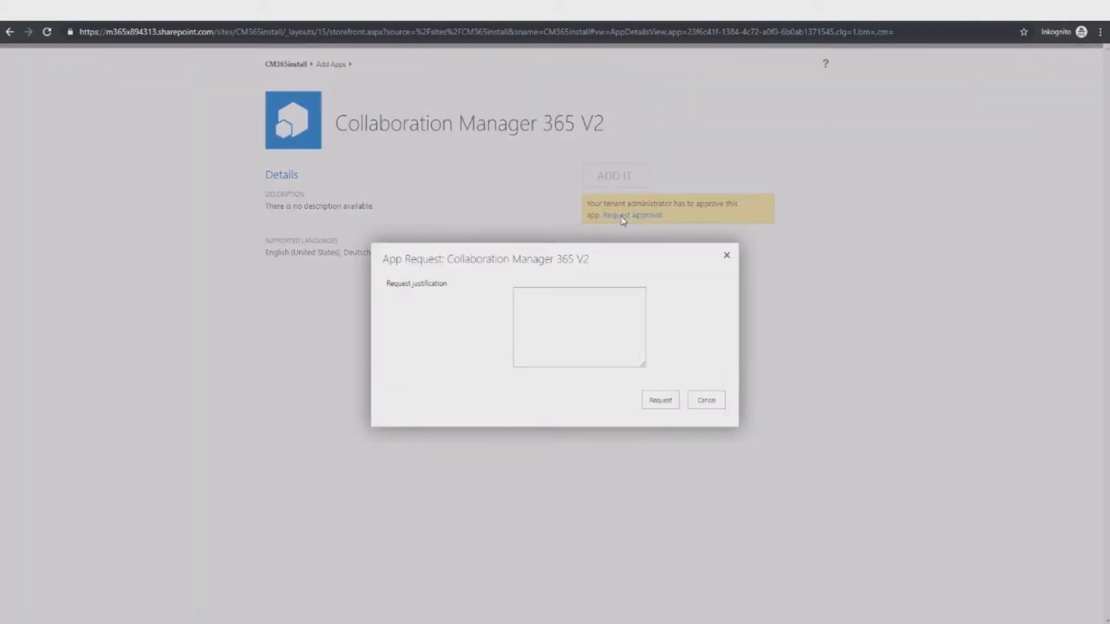
click(564, 295)
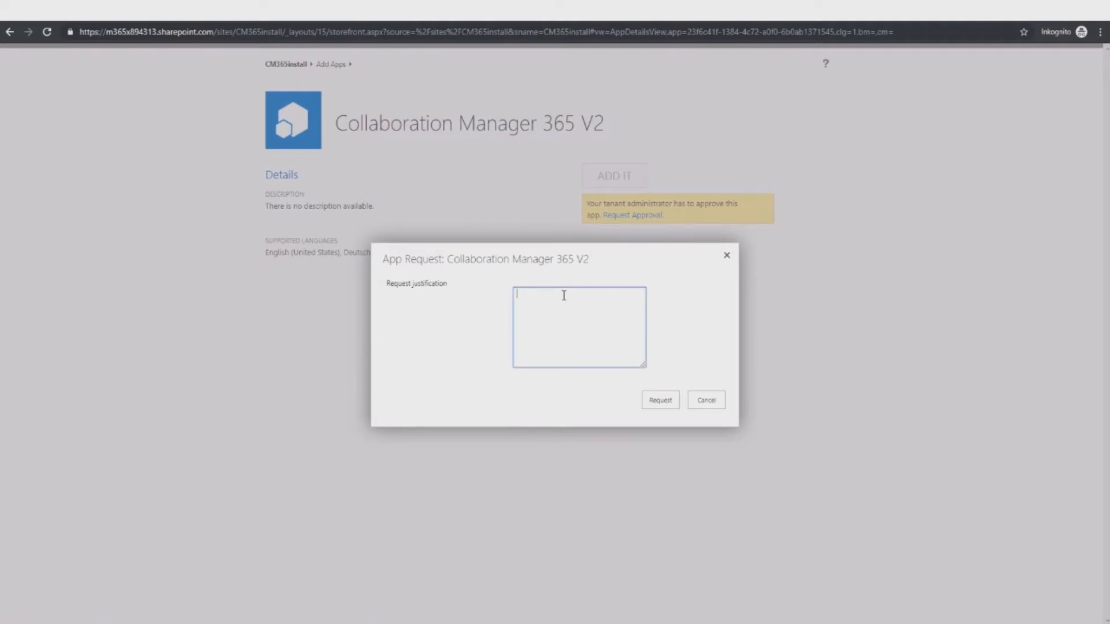
text(Collaboration Manager Intallation)
click(657, 406)
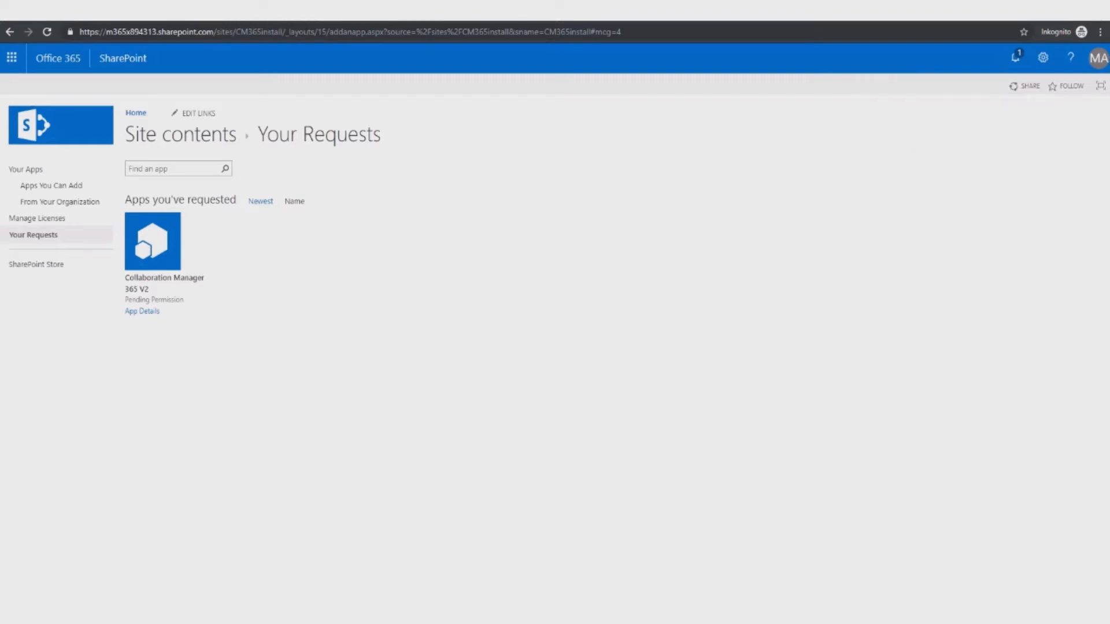
Step: Approve the Collaboration Manager 365 V2 request under App Requests in the app catalog, then return to the site tab
click(520, 11)
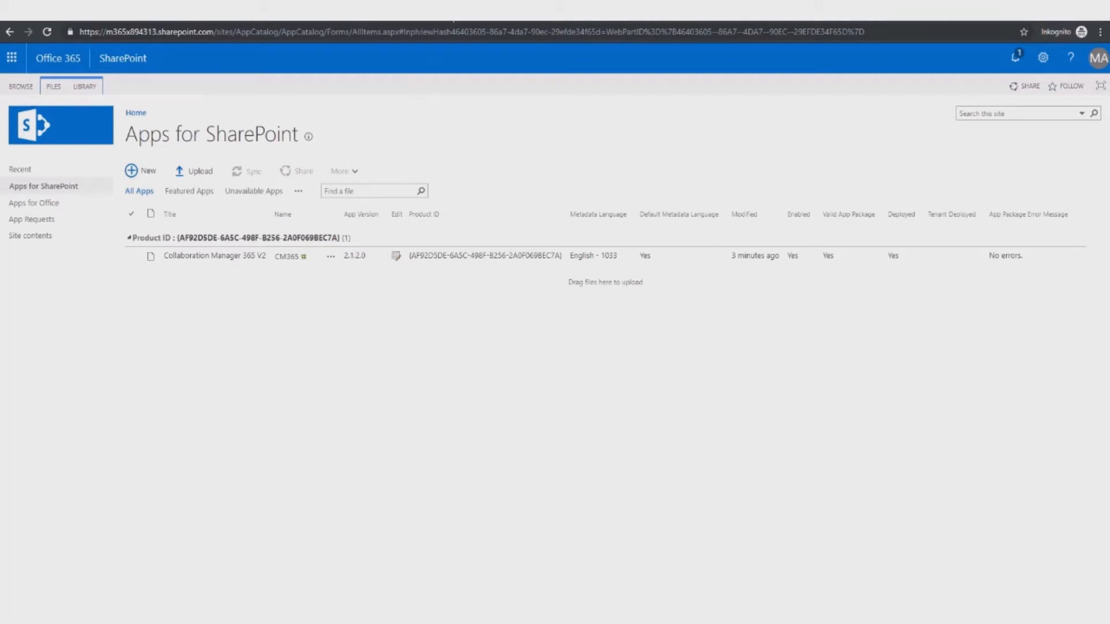
click(37, 223)
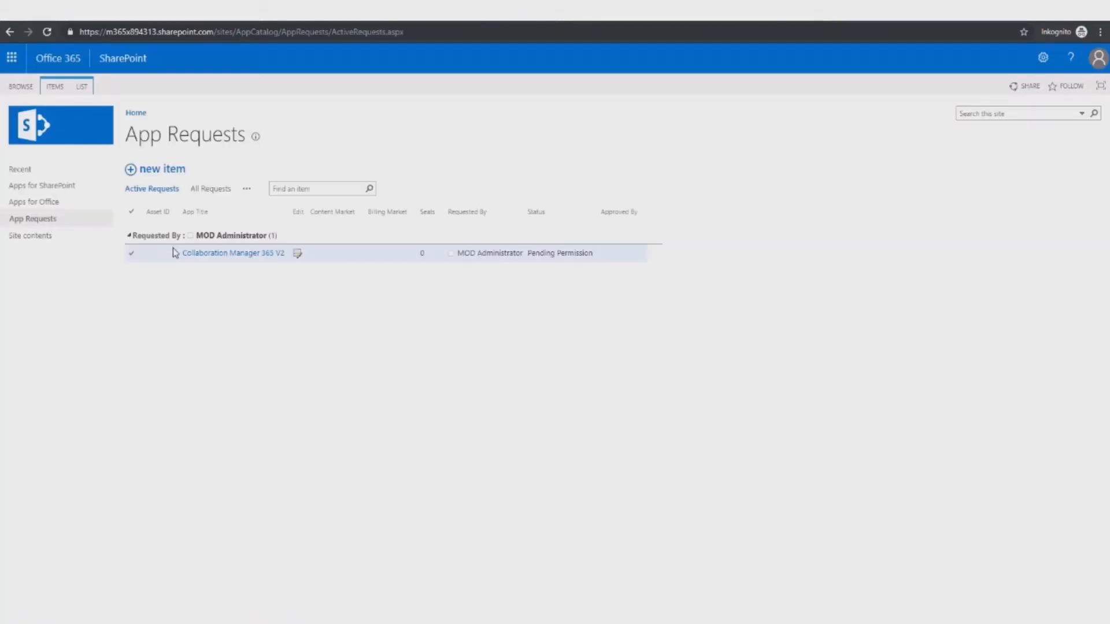
click(252, 256)
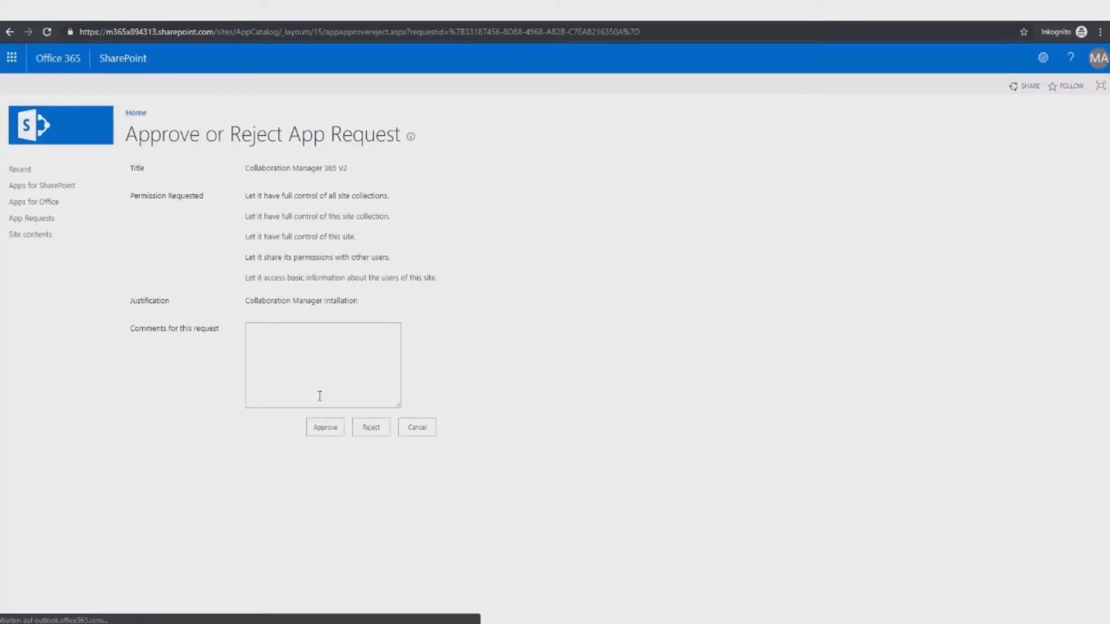
click(328, 428)
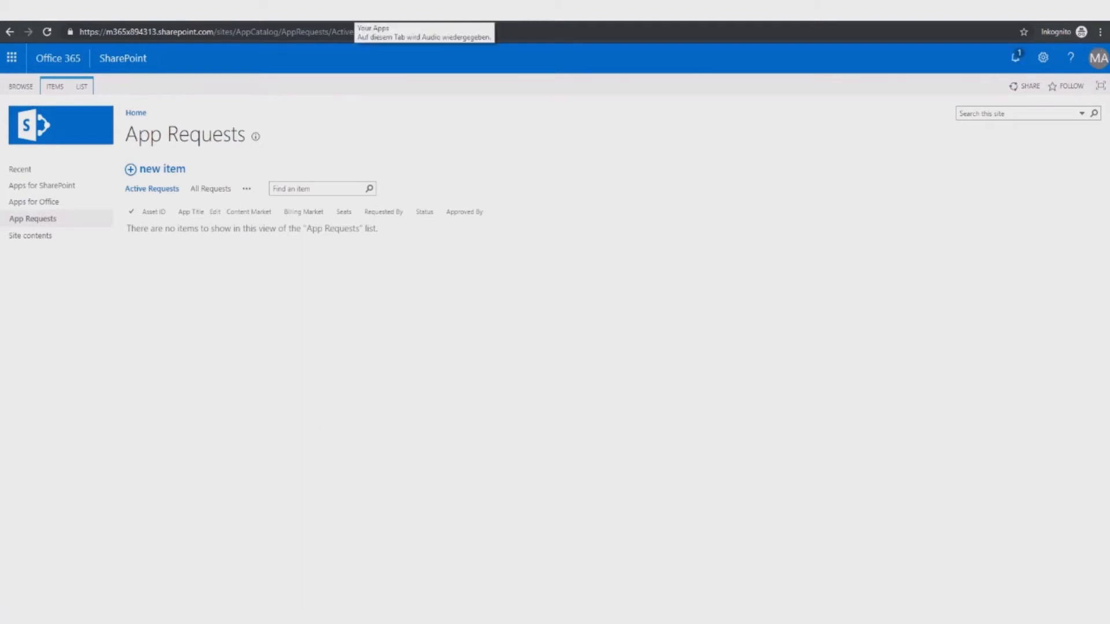
click(354, 11)
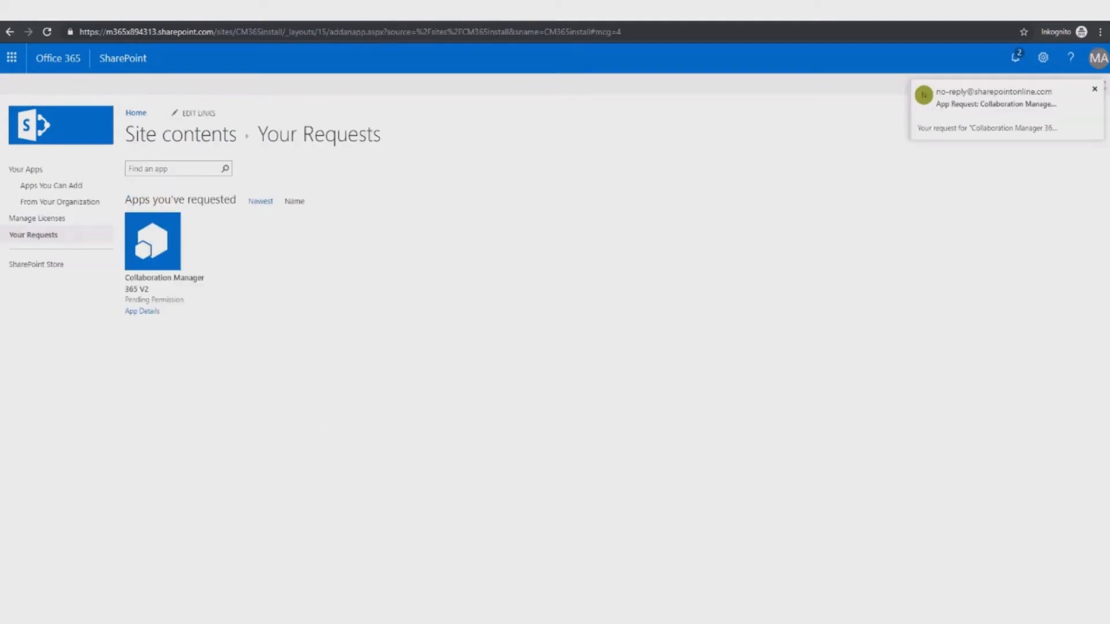
Step: Add Collaboration Manager 365 V2 from Apps You Can Add, trust it, then open it from refreshed Site contents
click(64, 186)
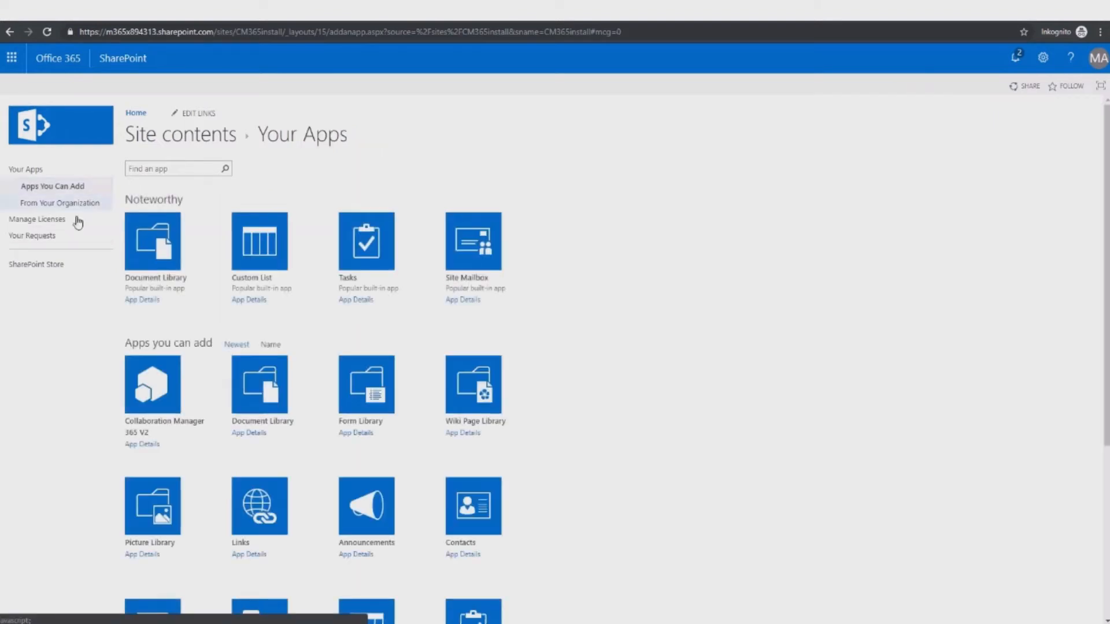
click(149, 386)
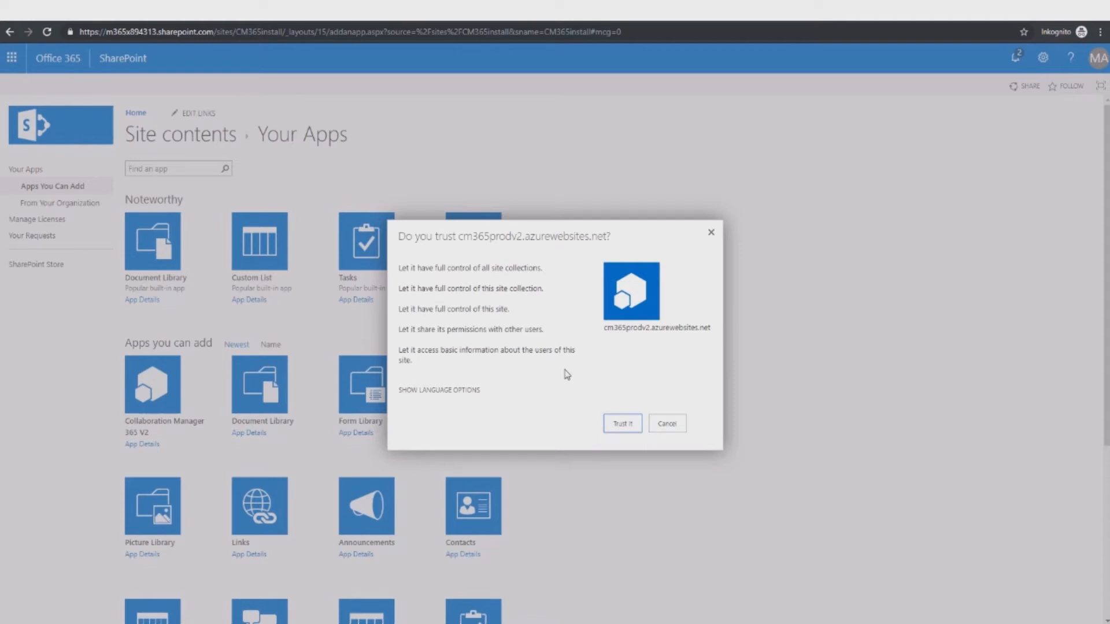
key(Return)
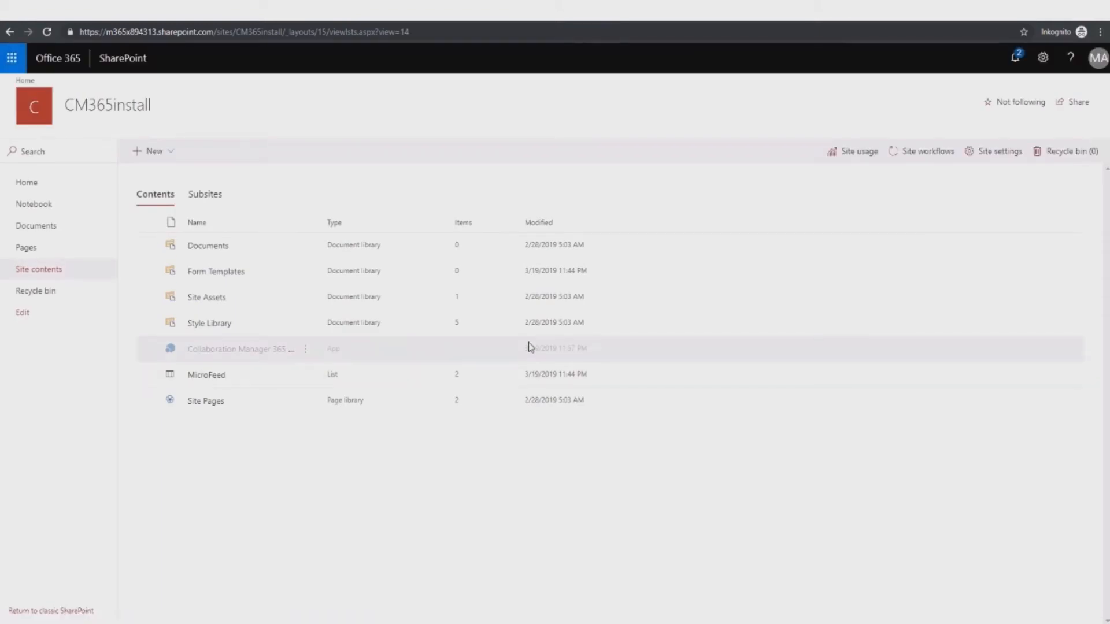
click(47, 32)
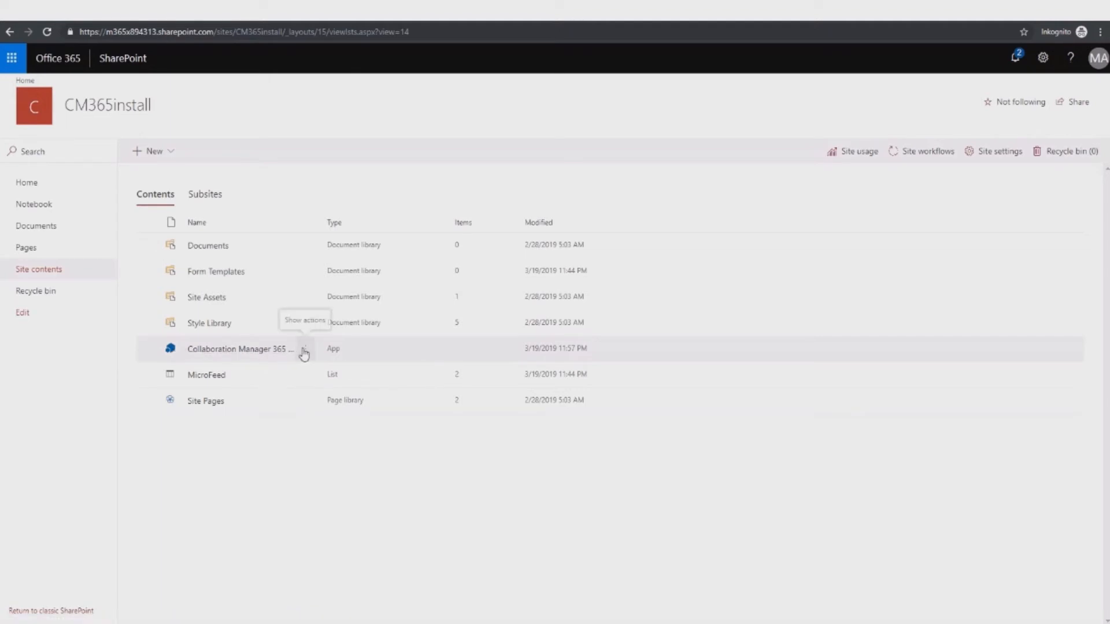
click(244, 350)
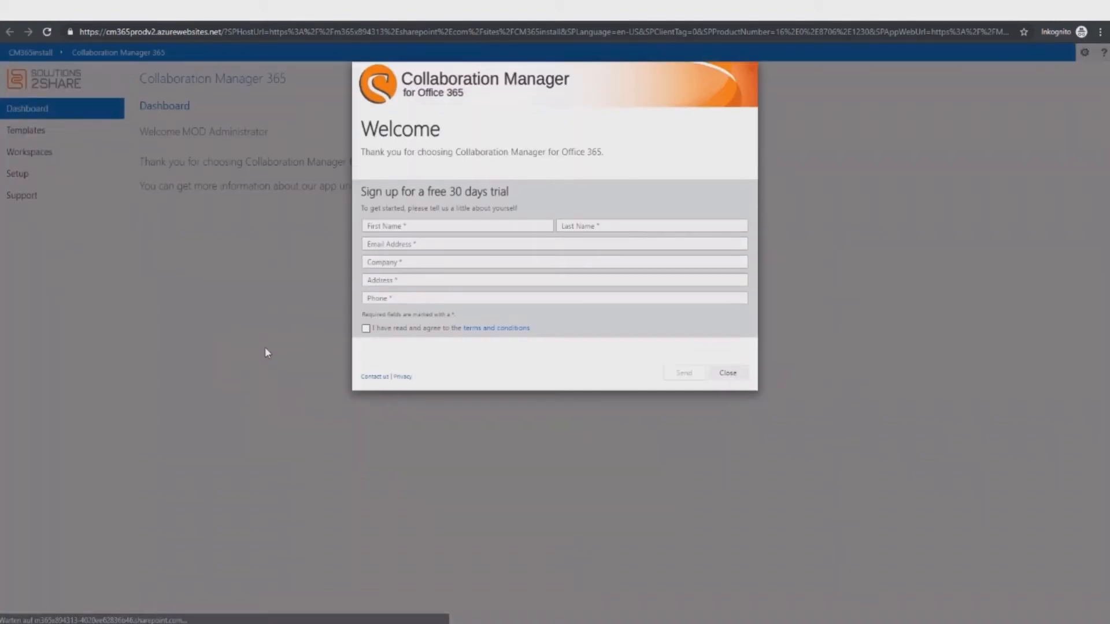
Step: Fill the trial form with first and last name, e-mail, company Solutions2share, address and phone number
click(396, 226)
key(Tab)
key(Tab)
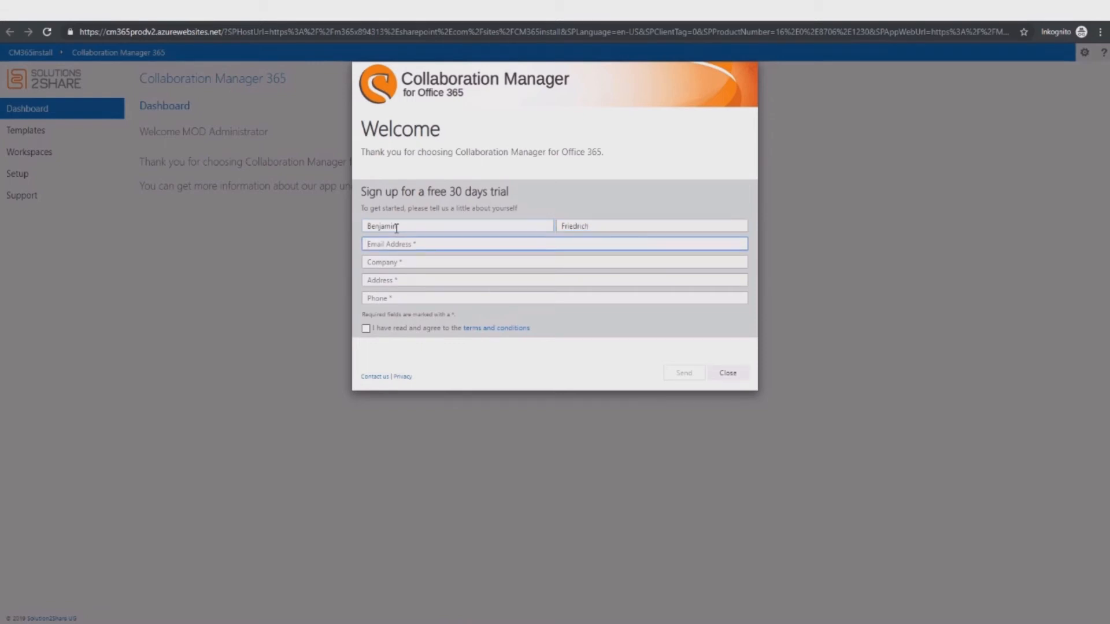
key(Tab)
text(Solutions2)
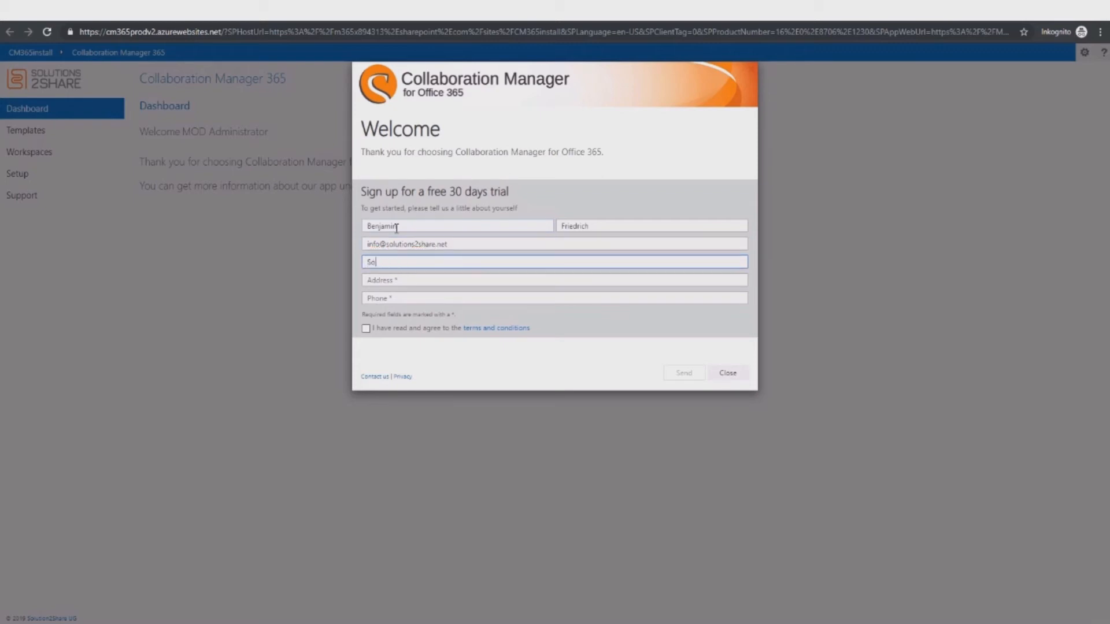
text(share)
key(Tab)
text(Veitsbronn)
key(Tab)
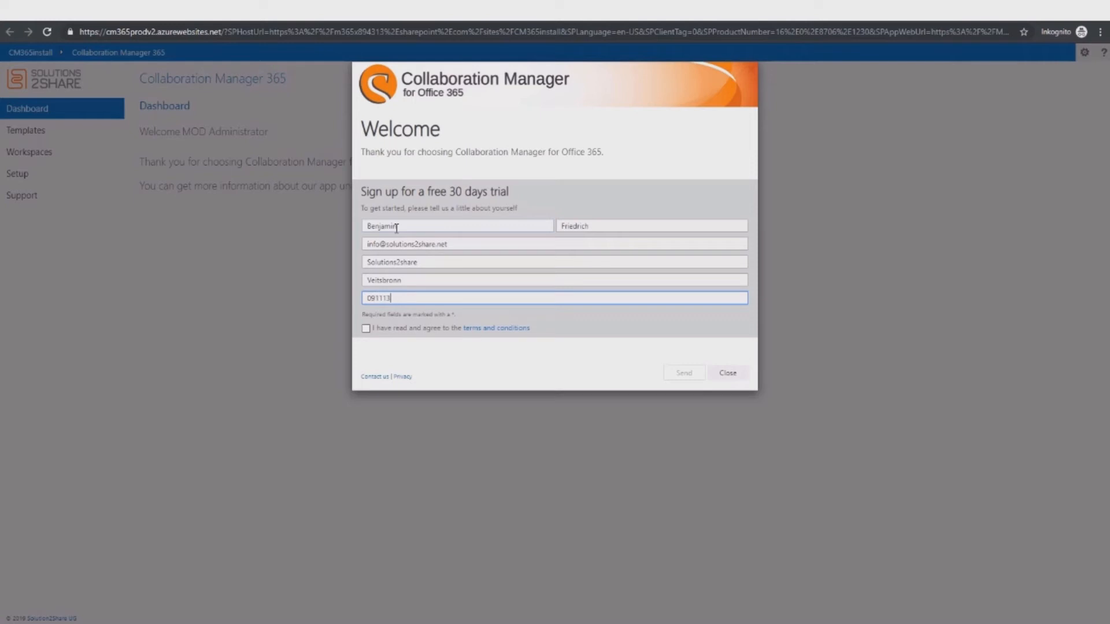
Step: Accept the terms, submit the 30-day trial sign-up and close the welcome window
click(366, 329)
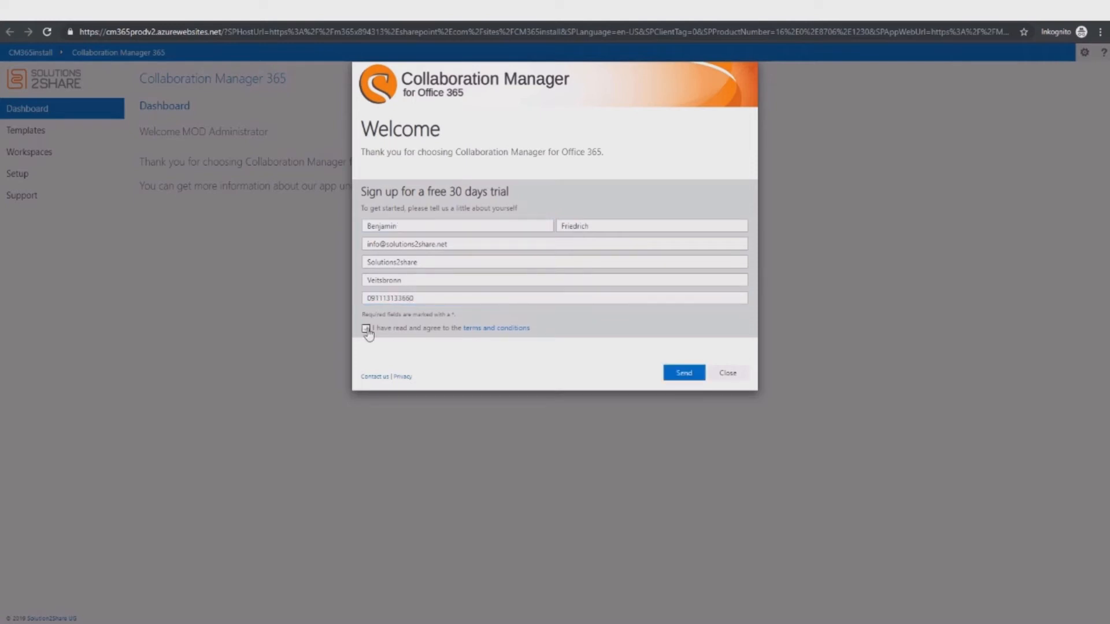
click(670, 373)
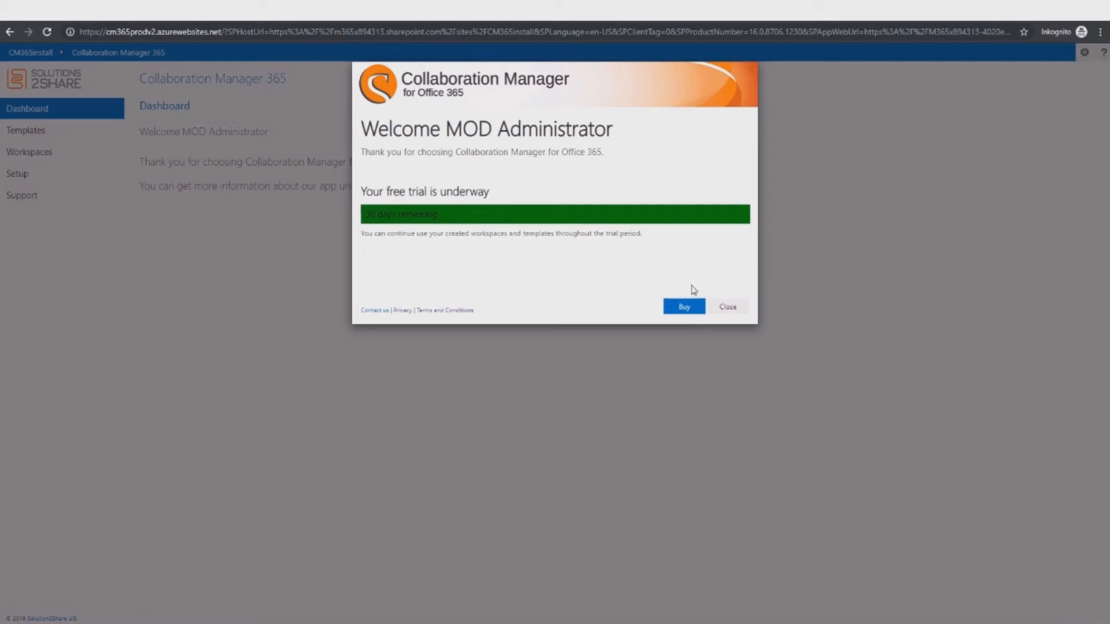
click(726, 309)
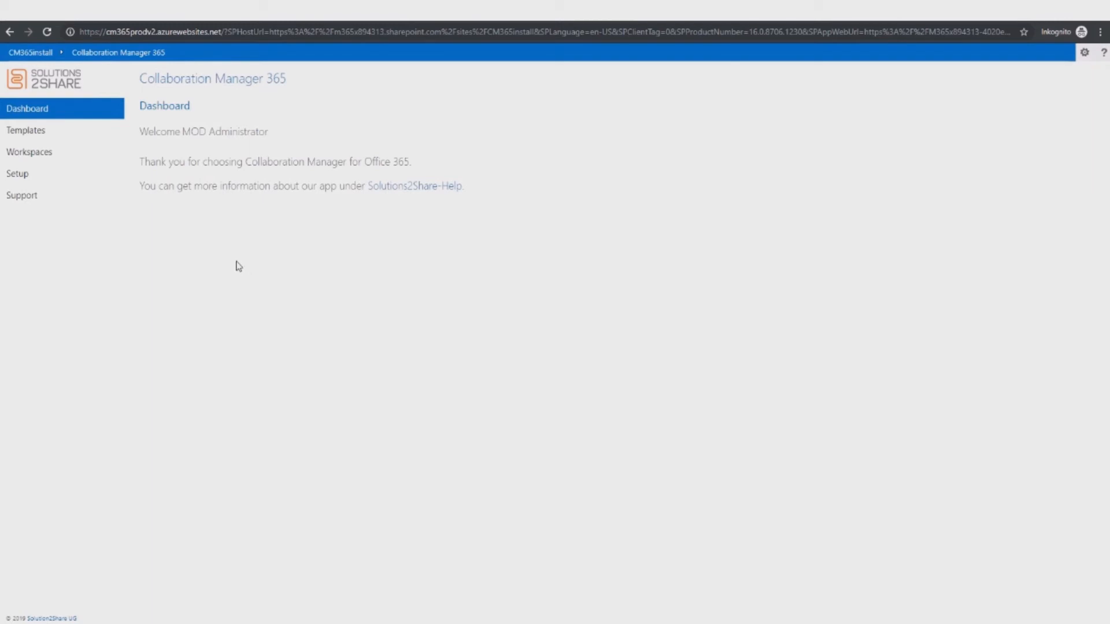
Step: Run Install Collaboration Manager now from the Global Setup installation step
click(30, 179)
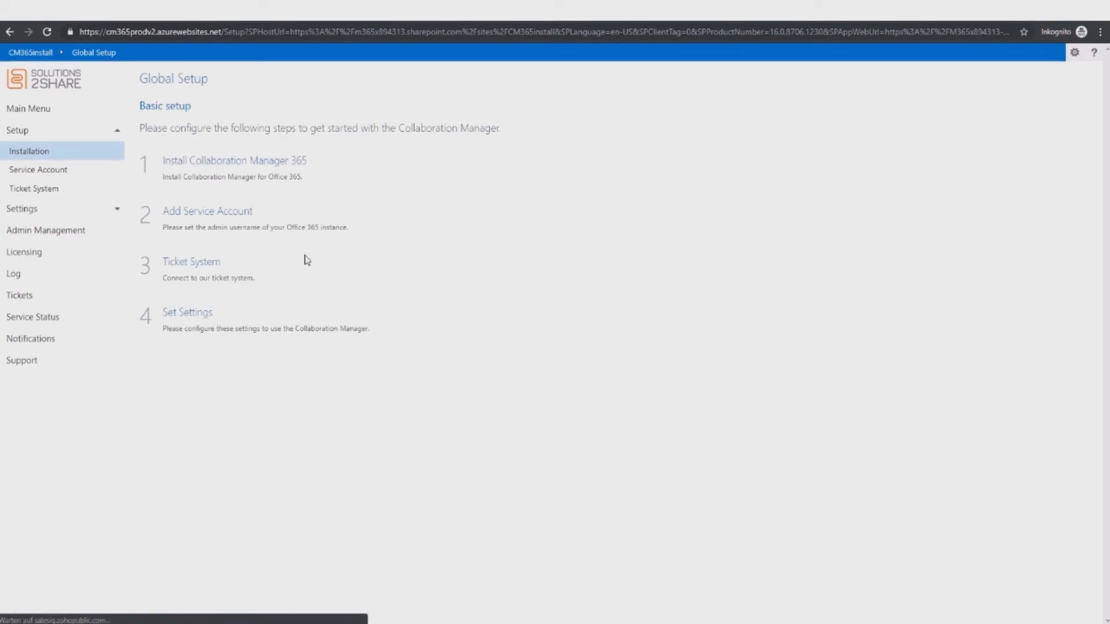
click(241, 164)
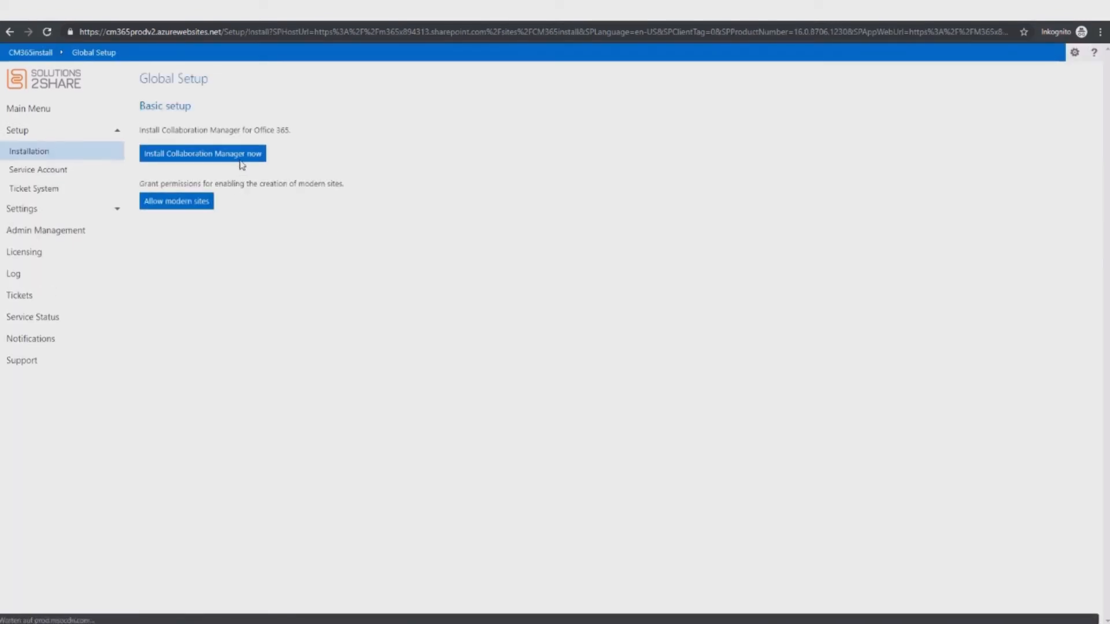
click(185, 161)
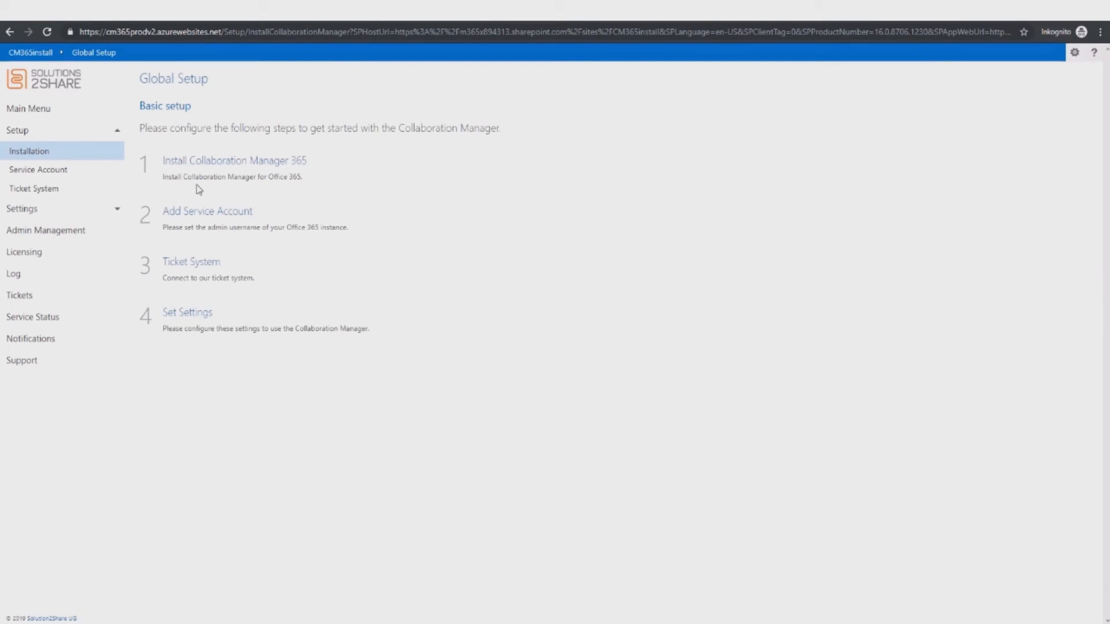
Step: Save the admin service account with its pasted password as the default site collection administrator
click(203, 219)
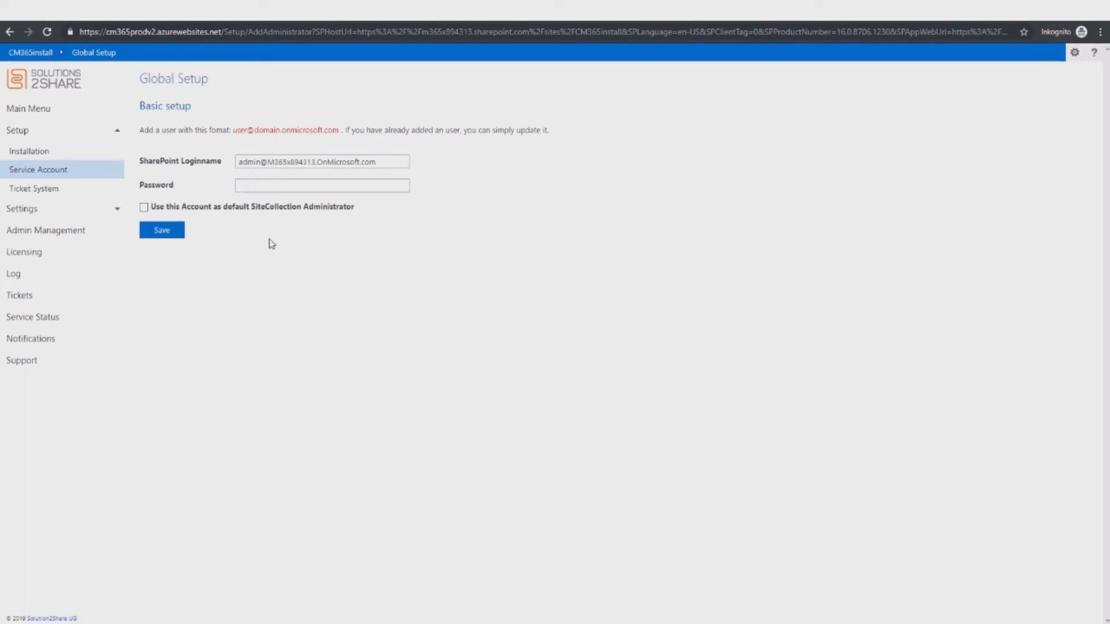
click(263, 183)
key(ctrl+v)
click(144, 207)
click(170, 236)
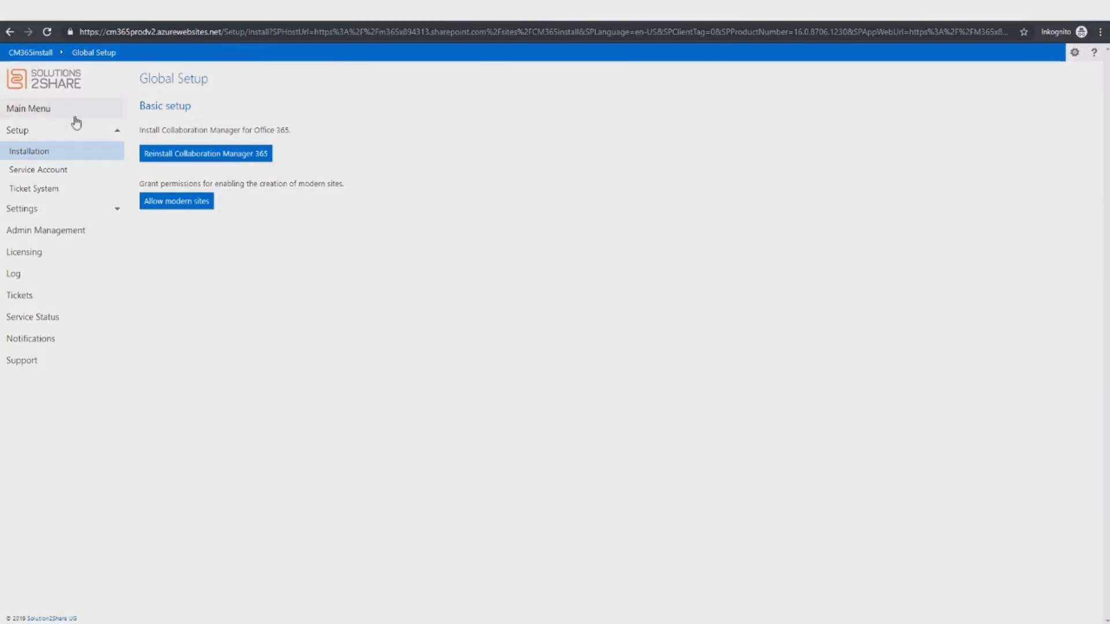
Step: Allow modern sites by signing in as admin and accepting the organisation permissions, then return to CM365install
click(29, 152)
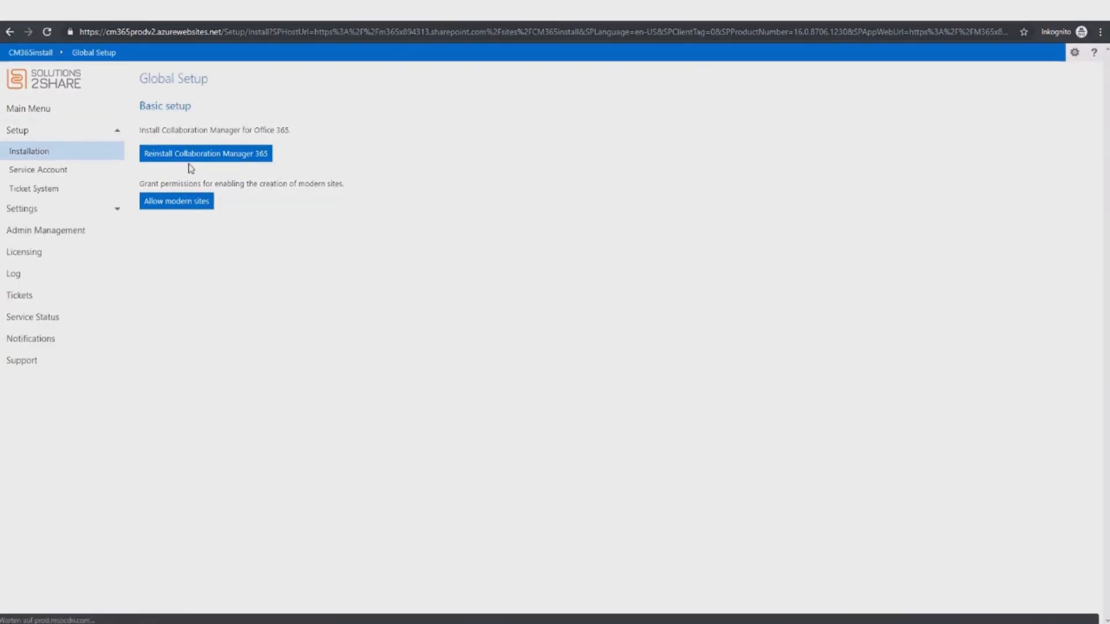
click(181, 201)
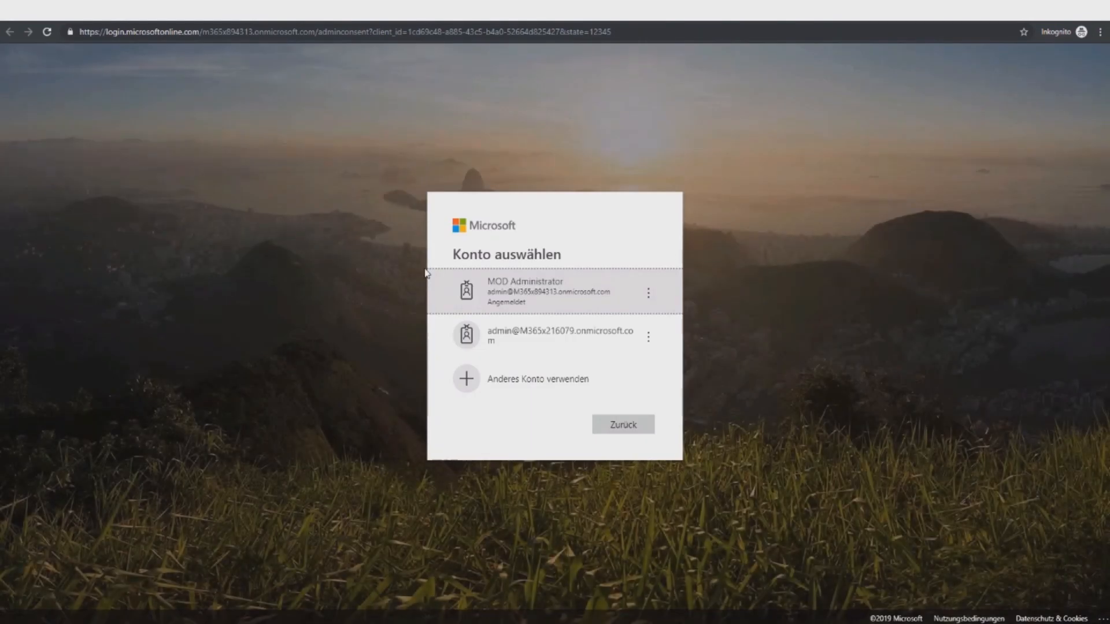
click(484, 287)
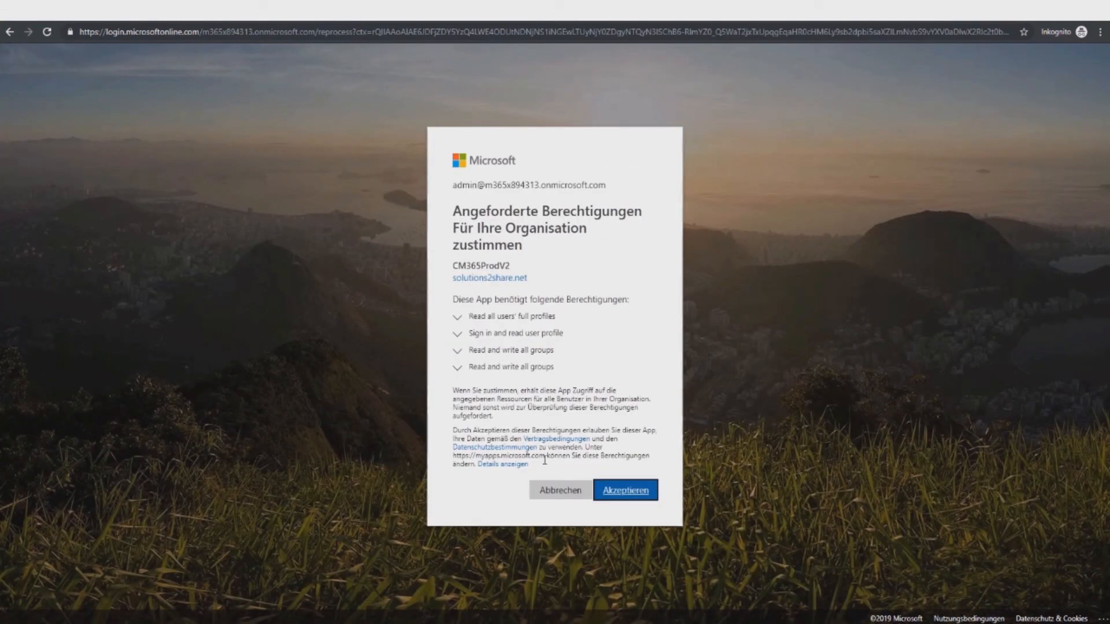
click(614, 488)
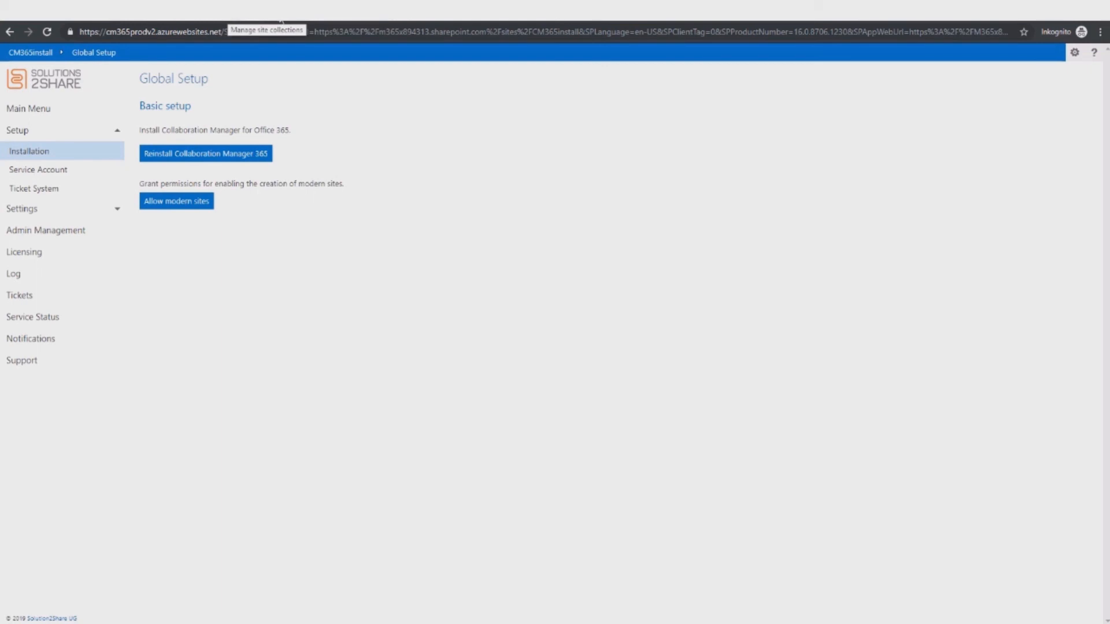
click(301, 11)
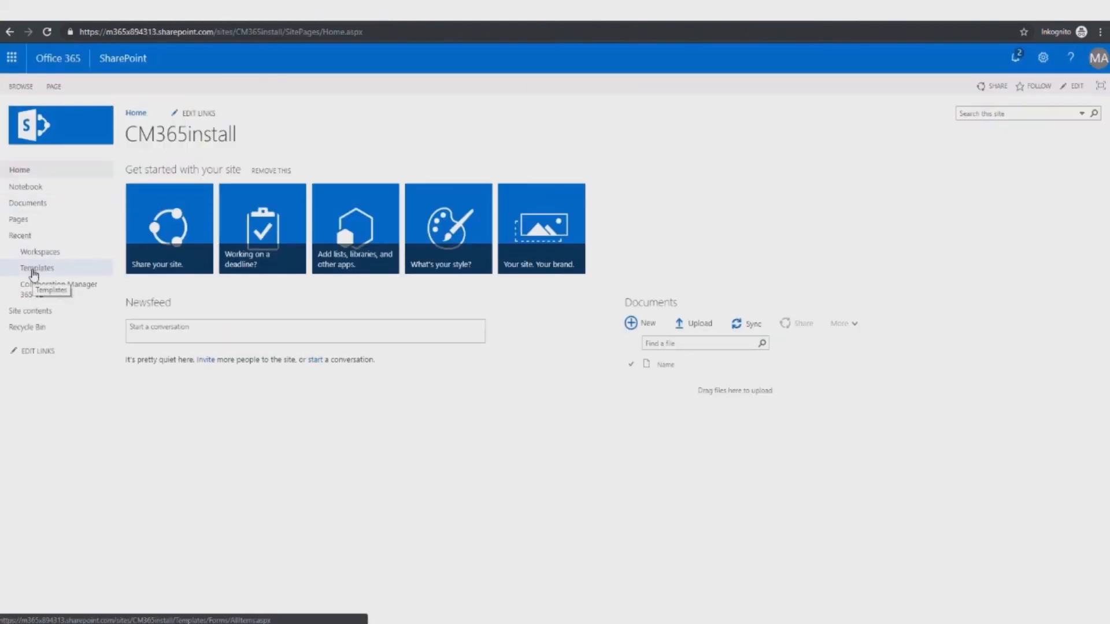
Step: Create a Team site (classic) template 'NewTeamSite Template' with Allow External Sharing ticked
click(33, 270)
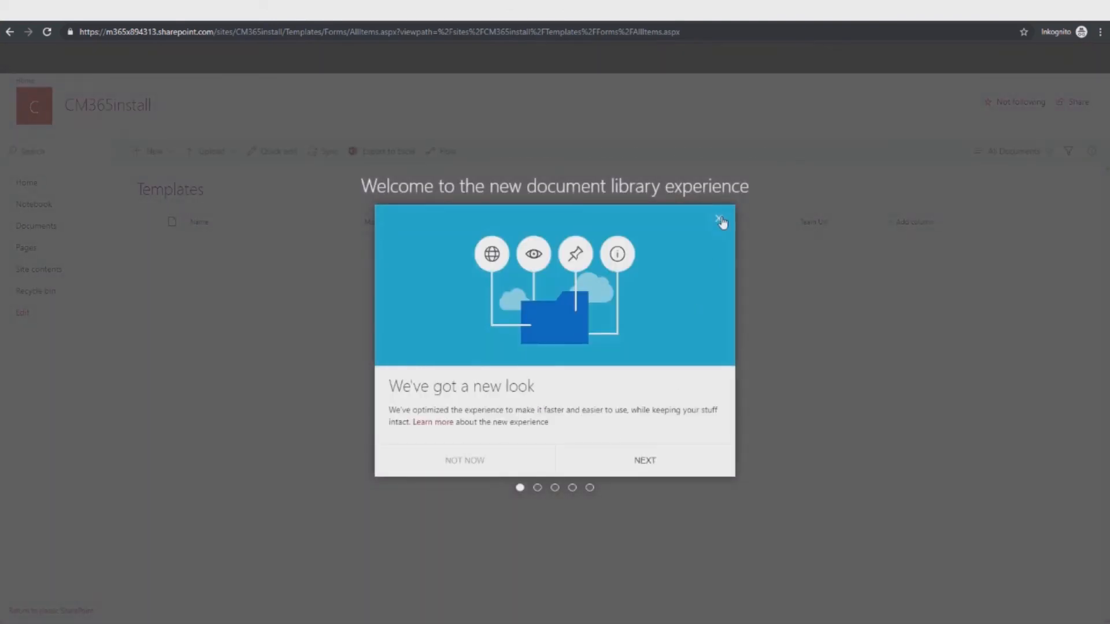
click(719, 218)
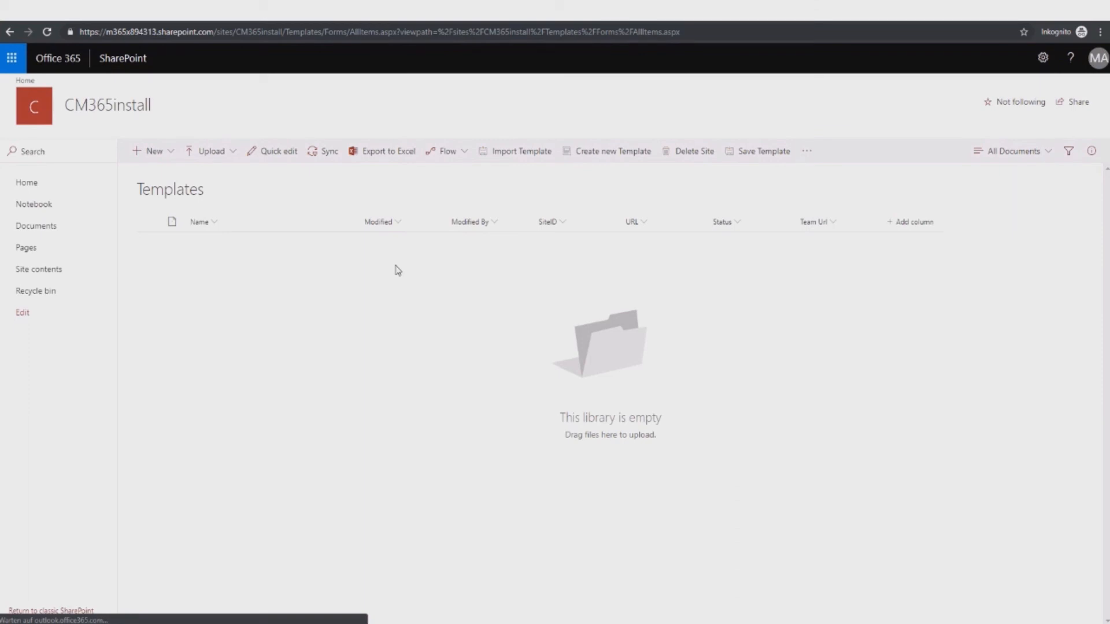
click(599, 155)
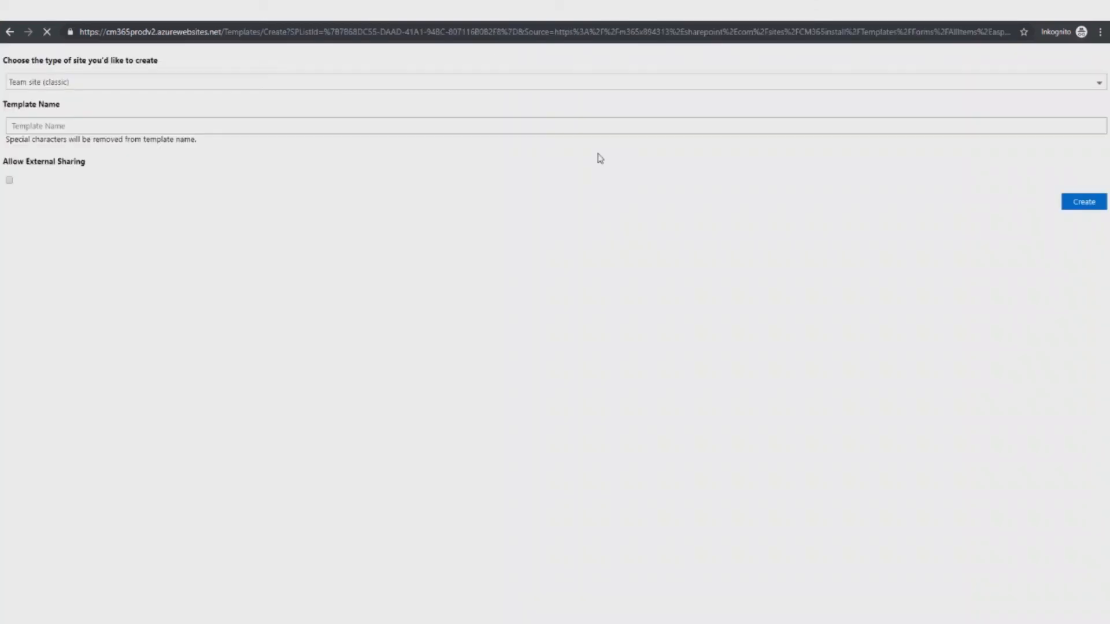
click(109, 84)
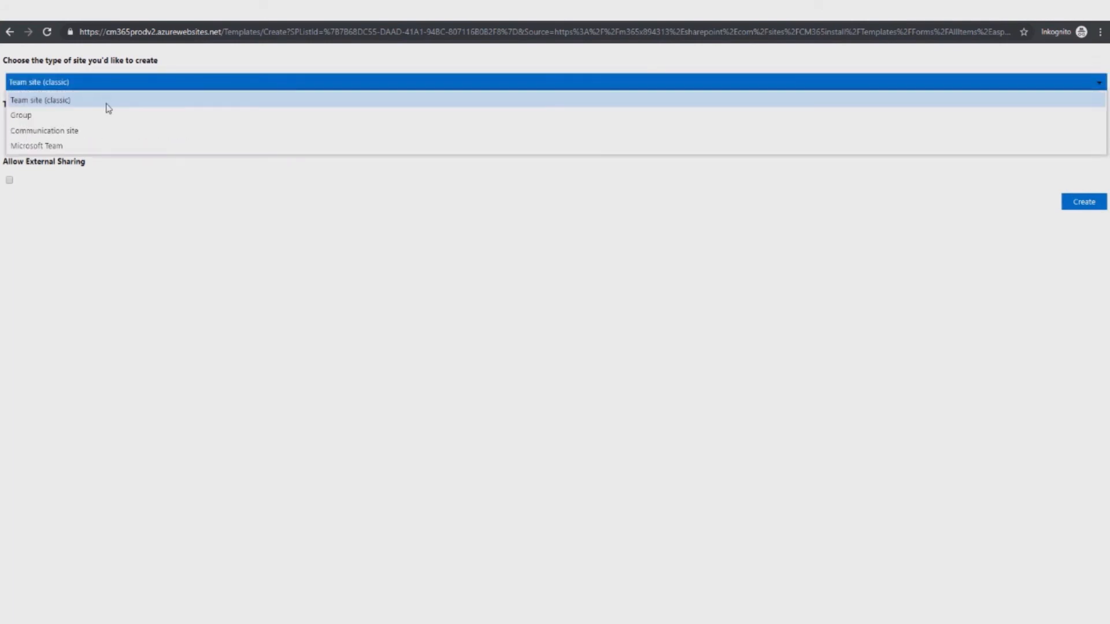
click(108, 101)
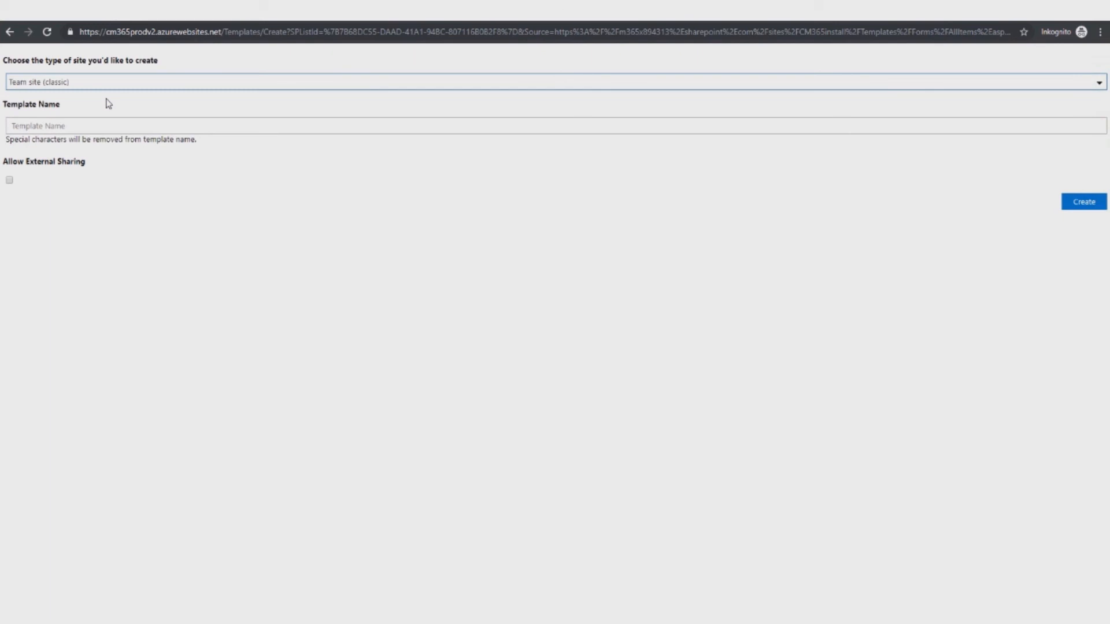
click(97, 129)
text(NewTeamSite Template)
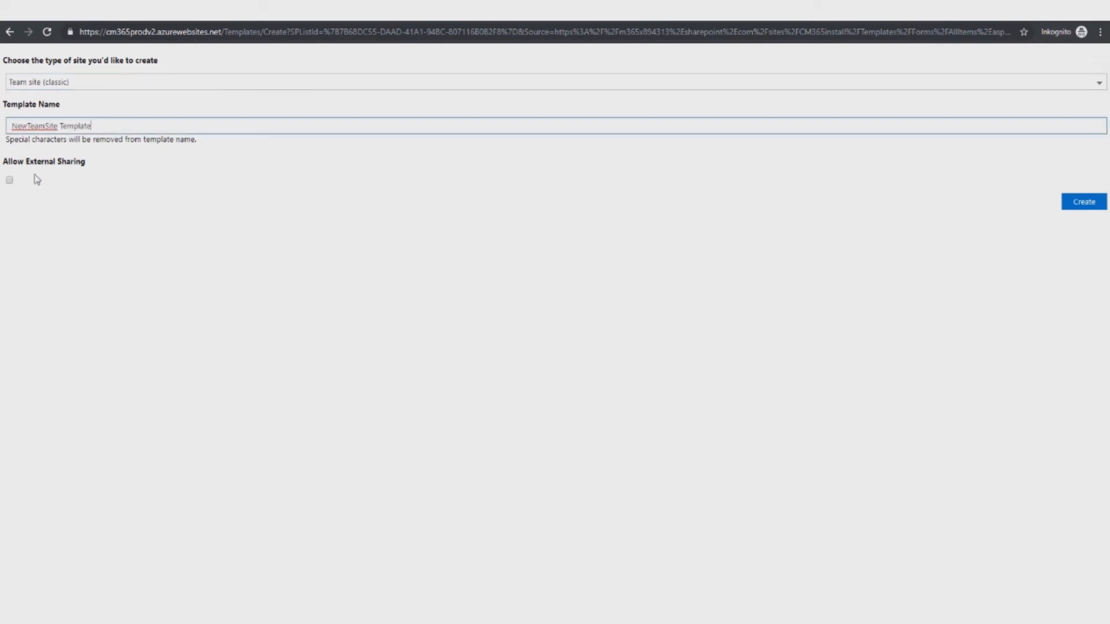
click(9, 180)
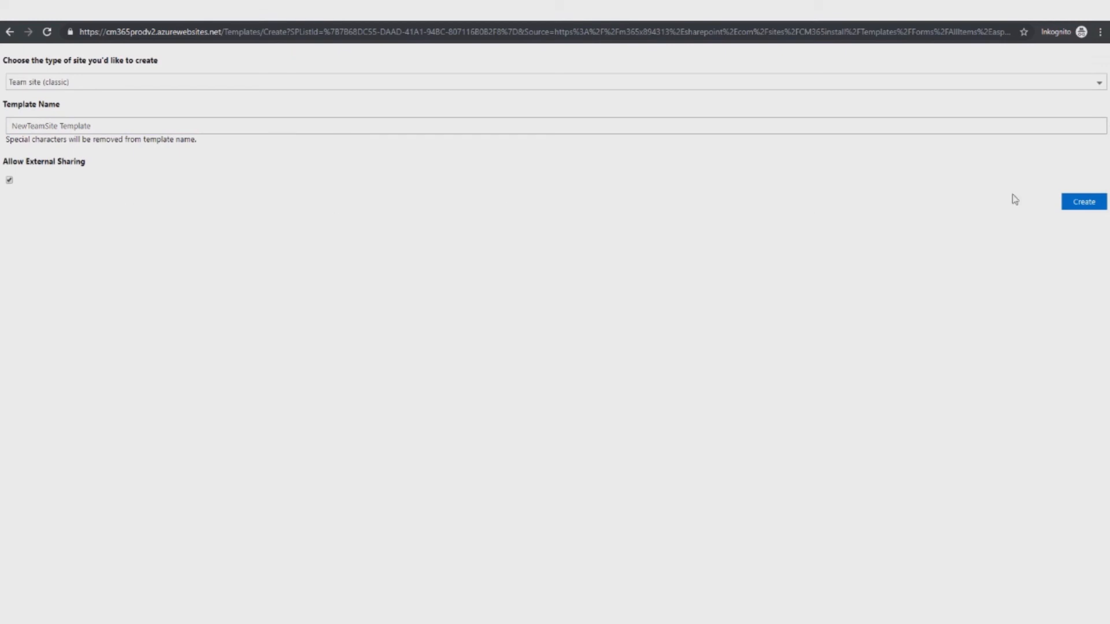
click(1073, 202)
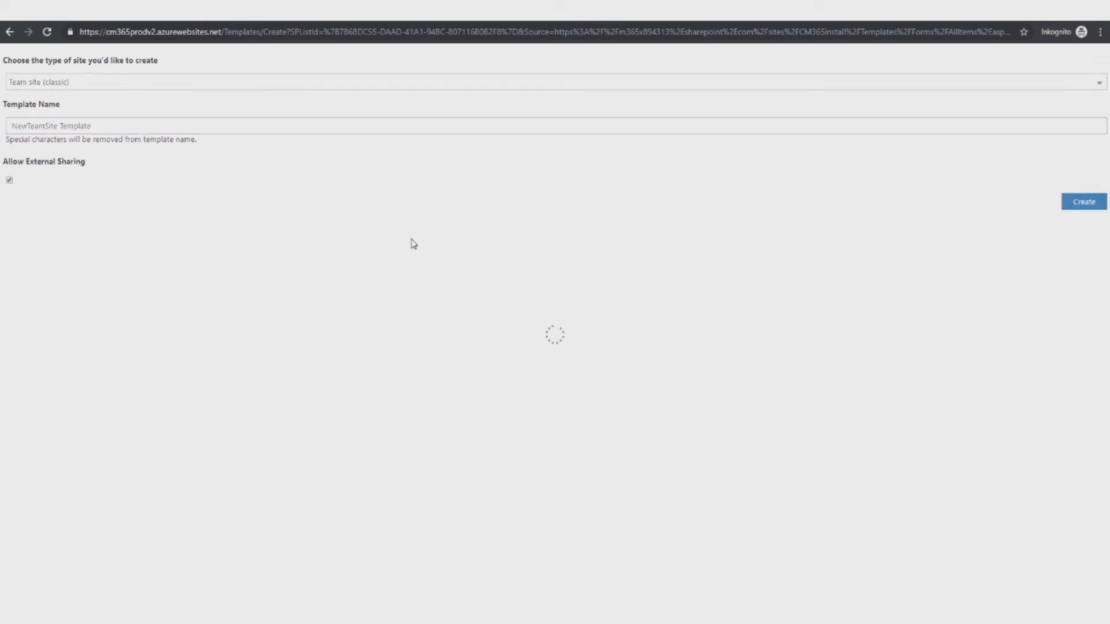